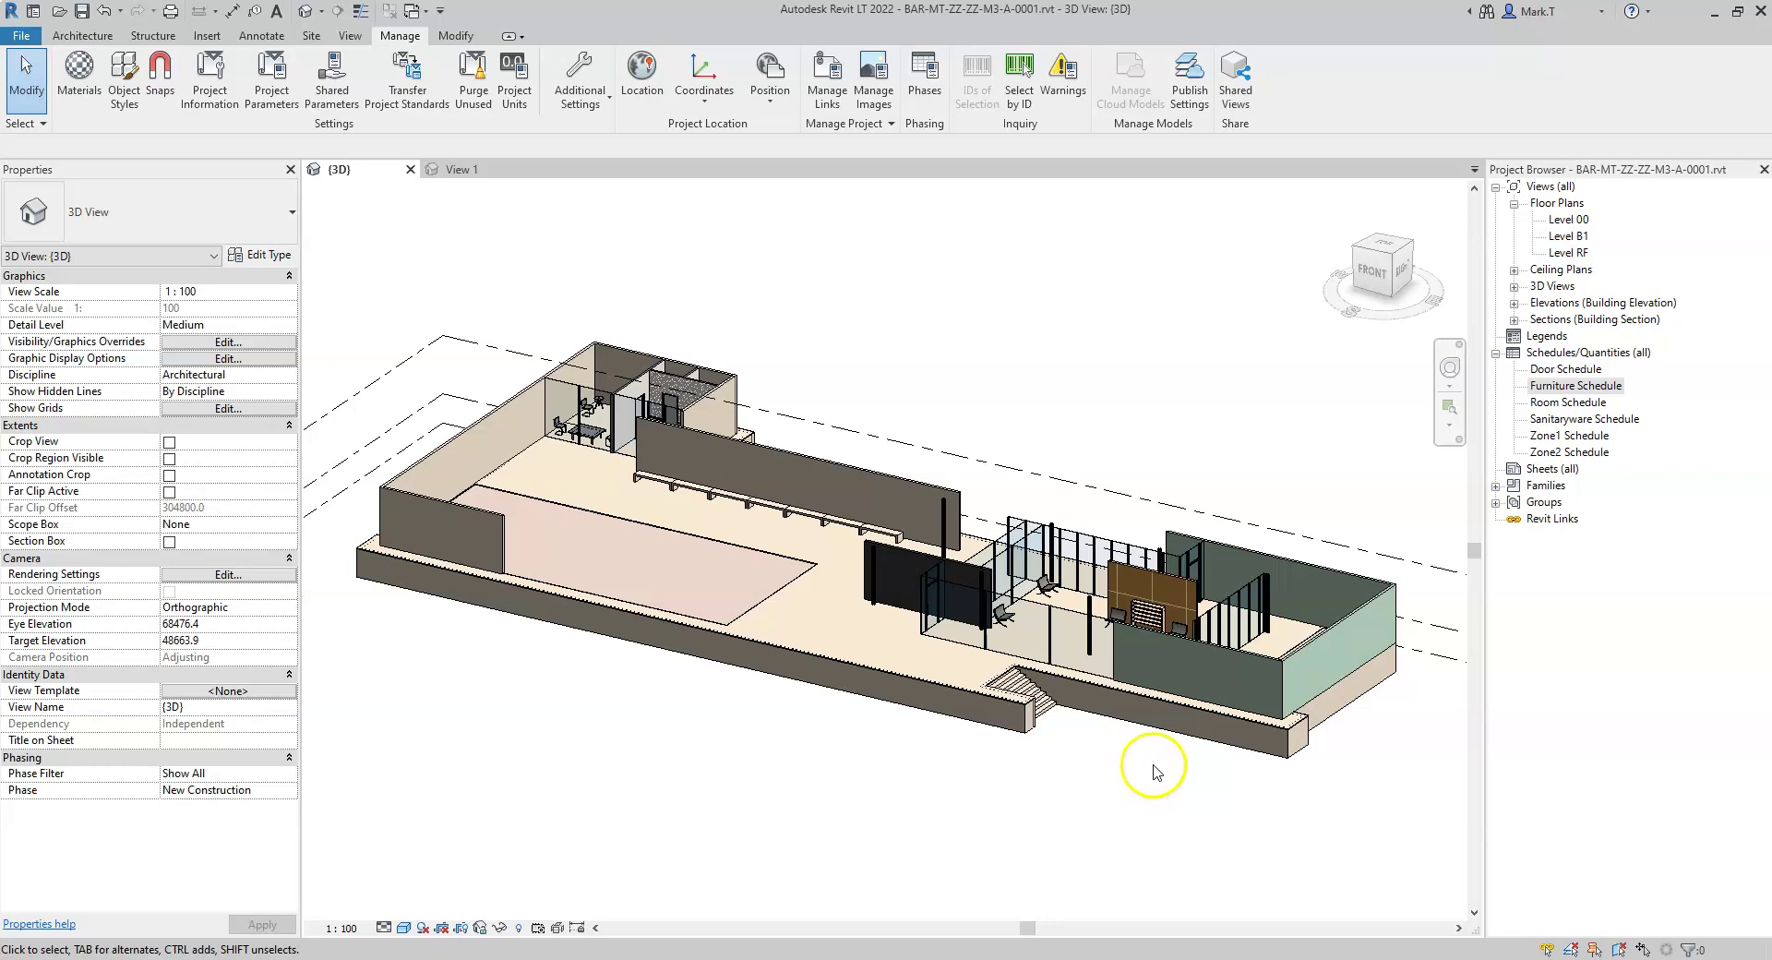
Select the Barcelona chair, open MT_Furniture_Chair_Barcelona.rfa for editing, and list its Family Types IFC parameters.
shift+middle_drag(1154, 772, 1171, 806)
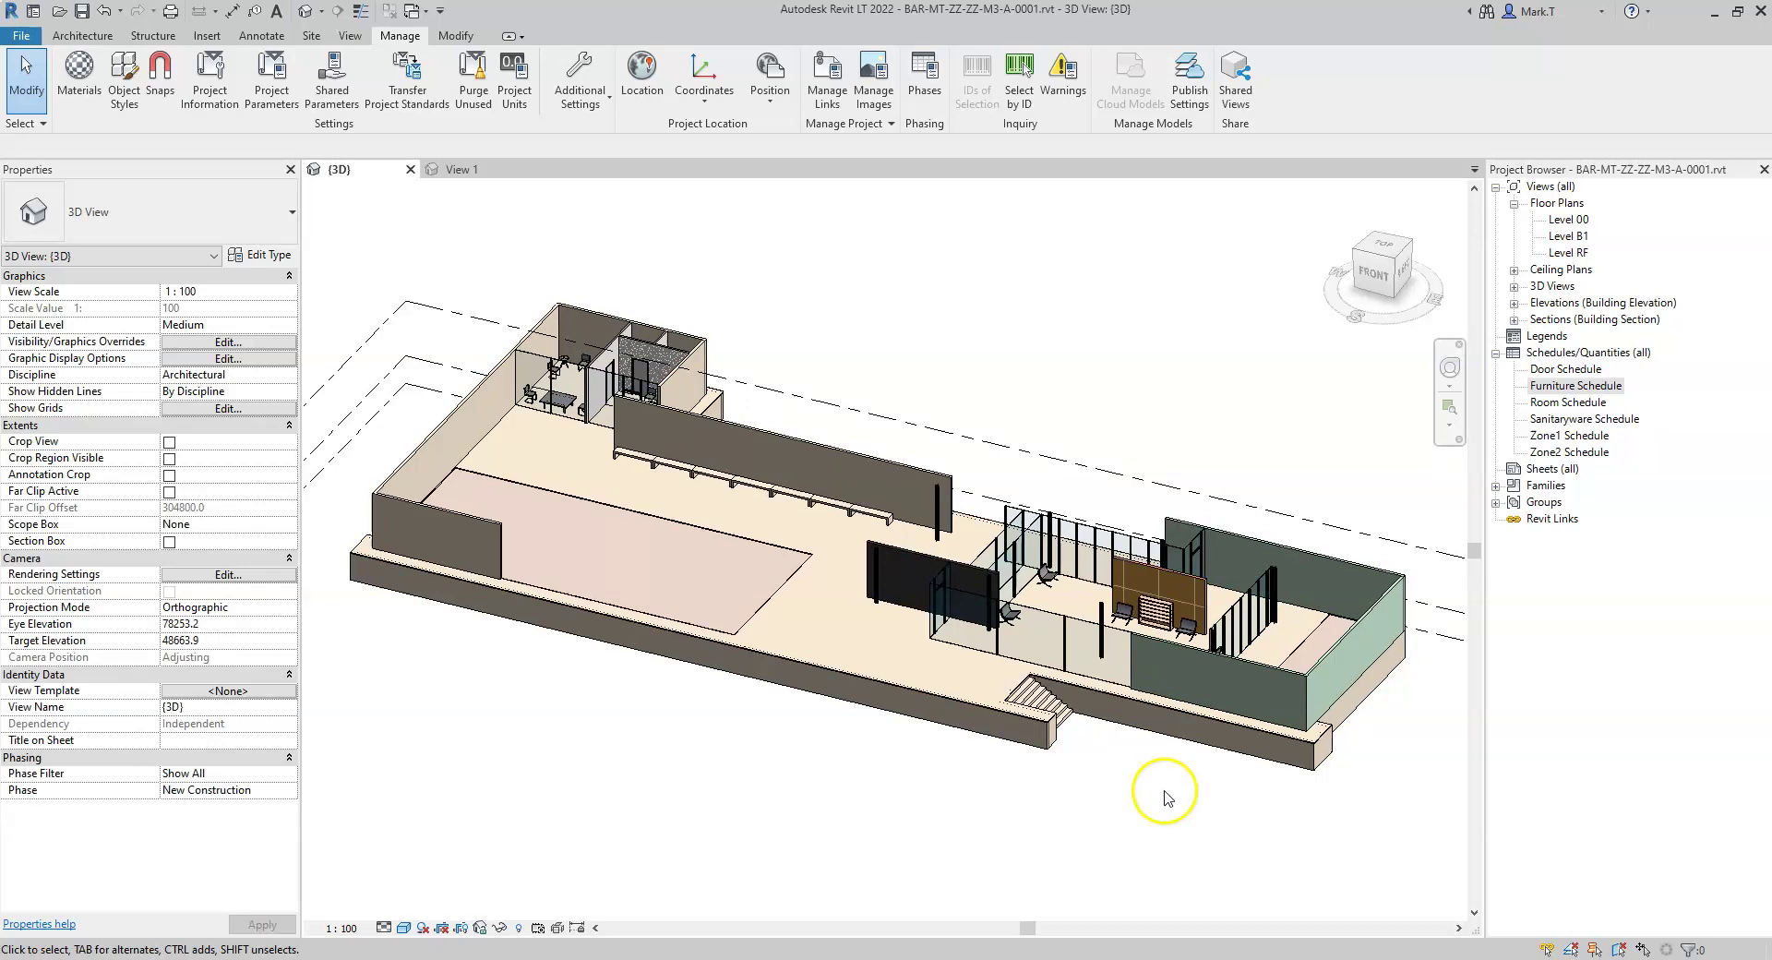
mouse_move(1152, 796)
shift+middle_down()
mouse_move(1141, 787)
mouse_move(1143, 812)
shift+middle_up()
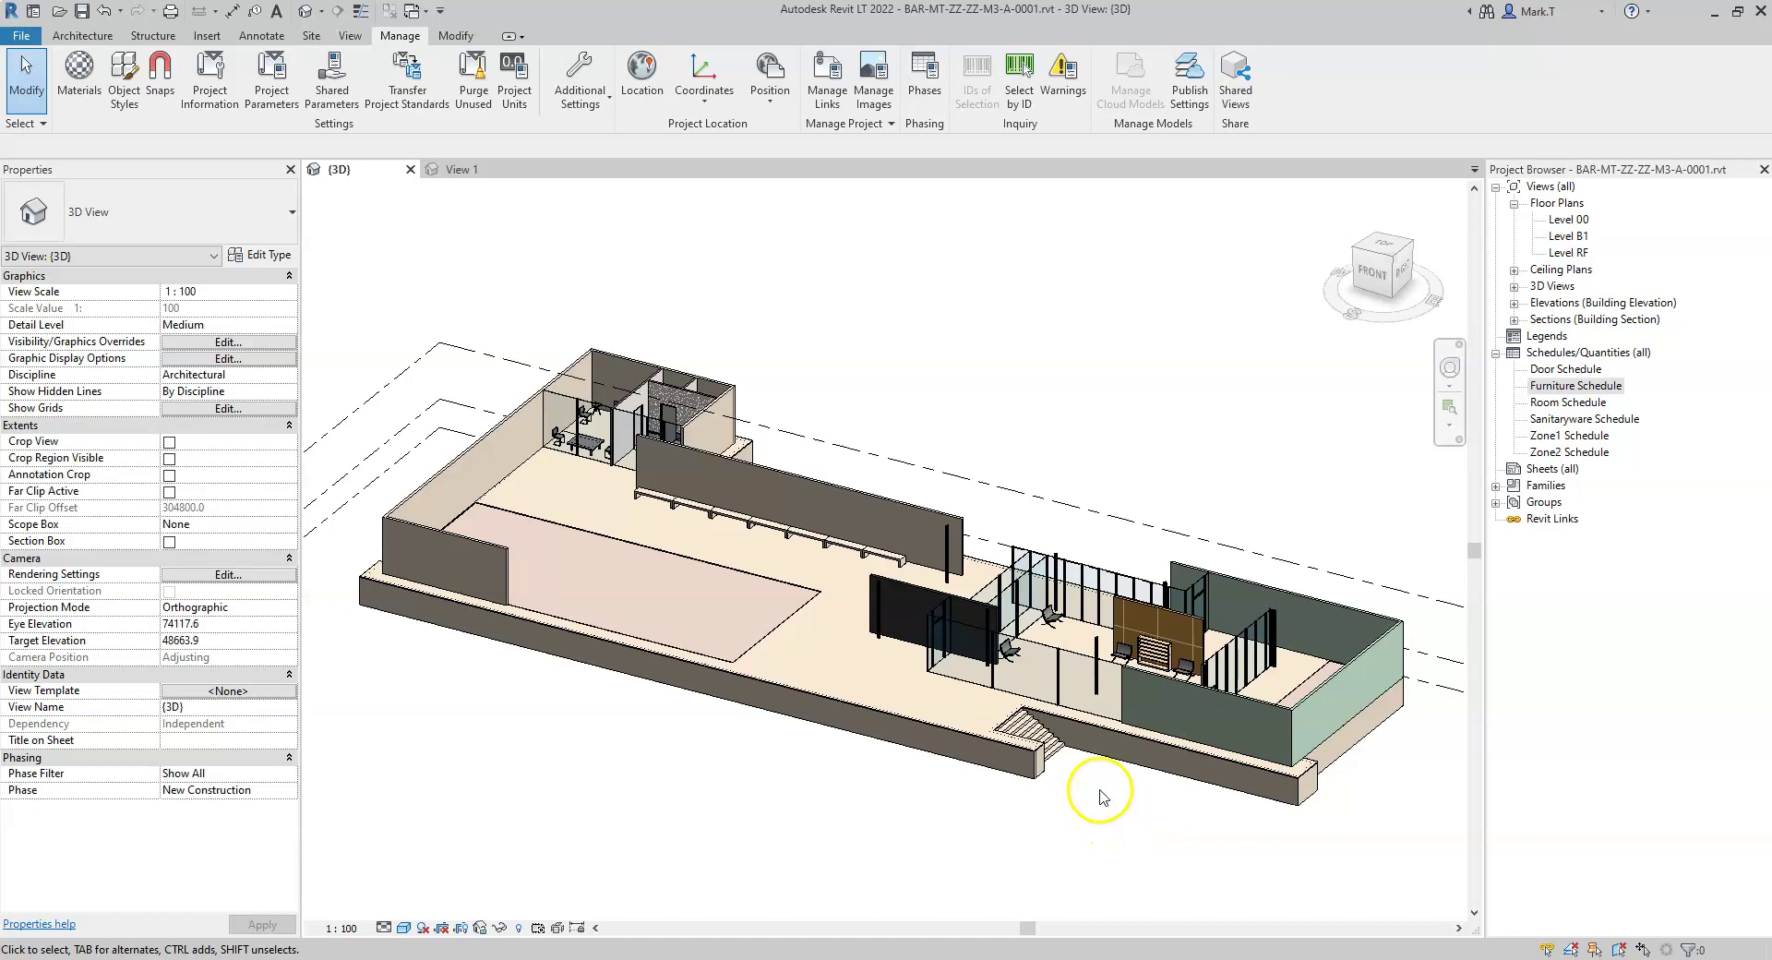
scroll(1107, 791, up, 2)
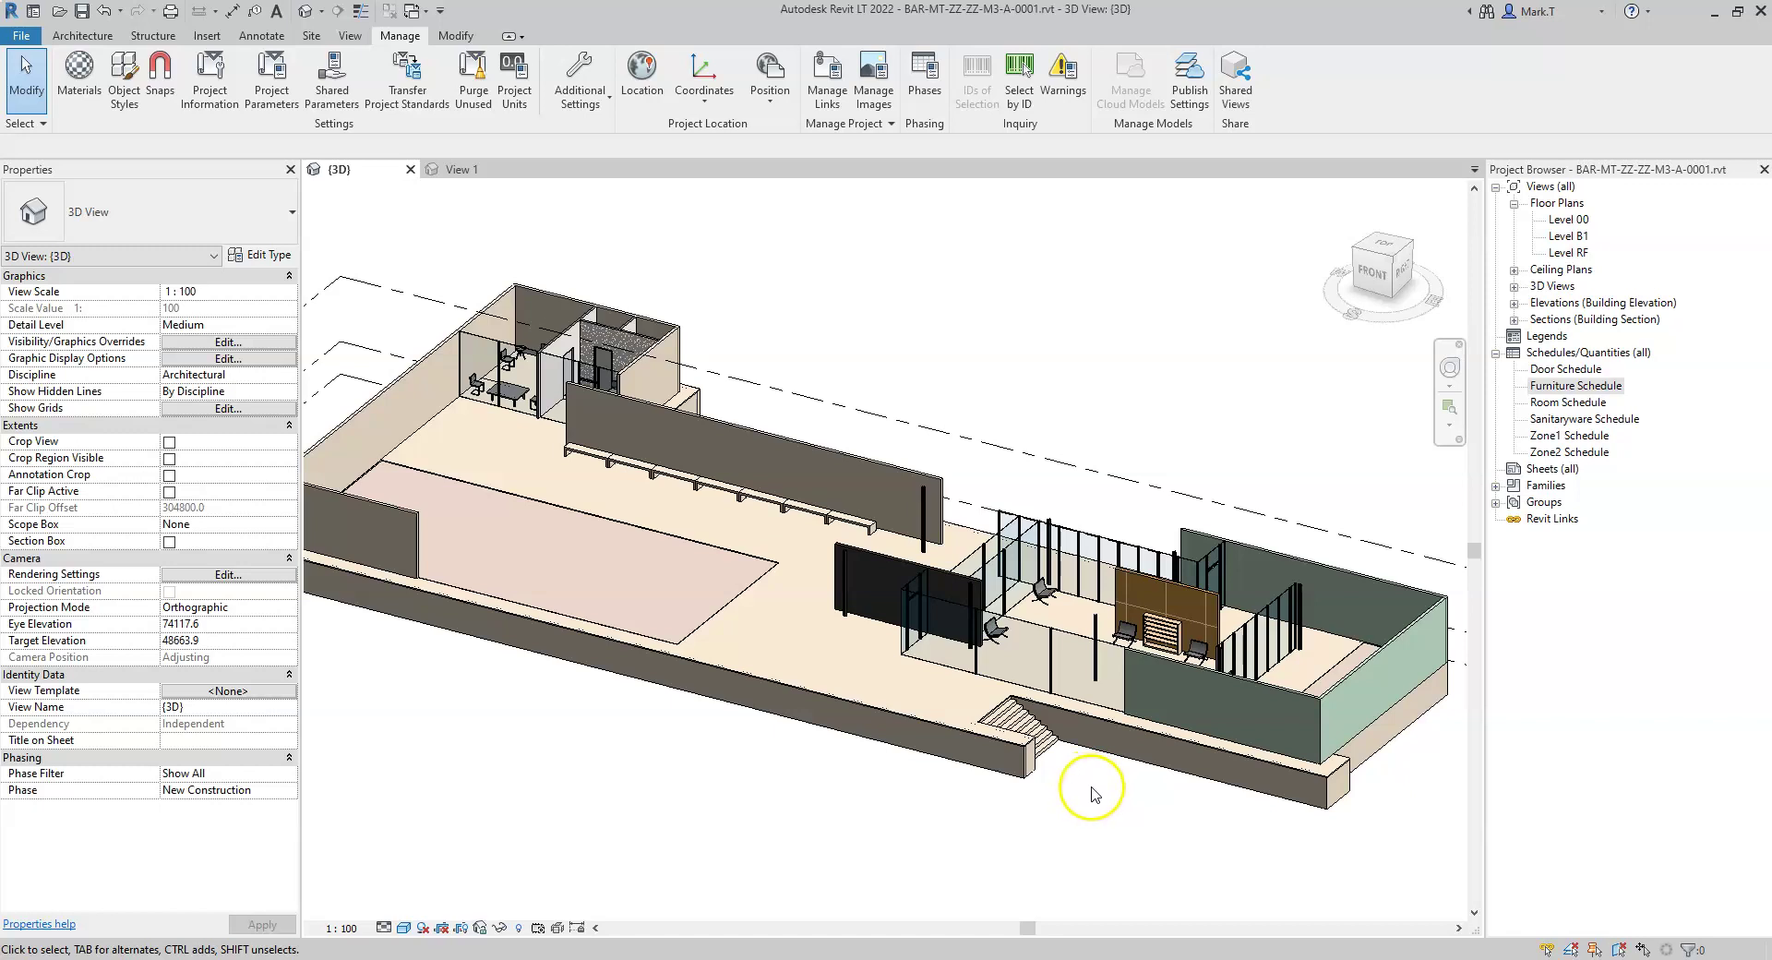
click(1045, 604)
scroll(1053, 609, up, 3)
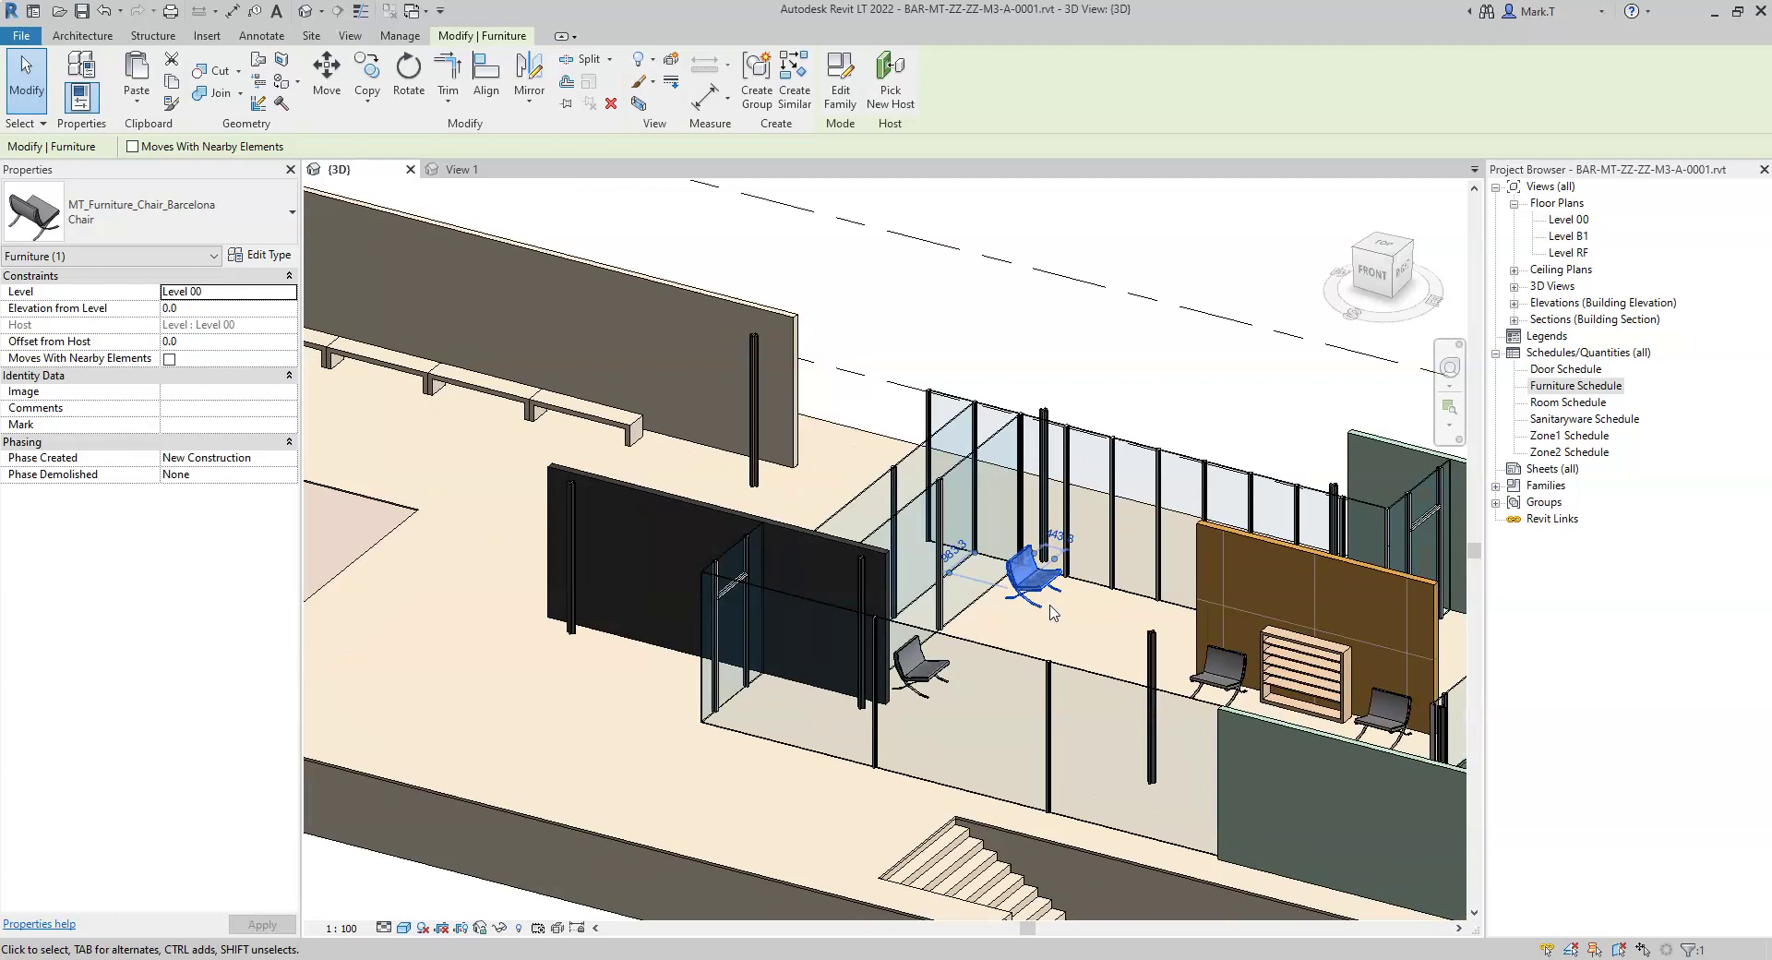
click(841, 92)
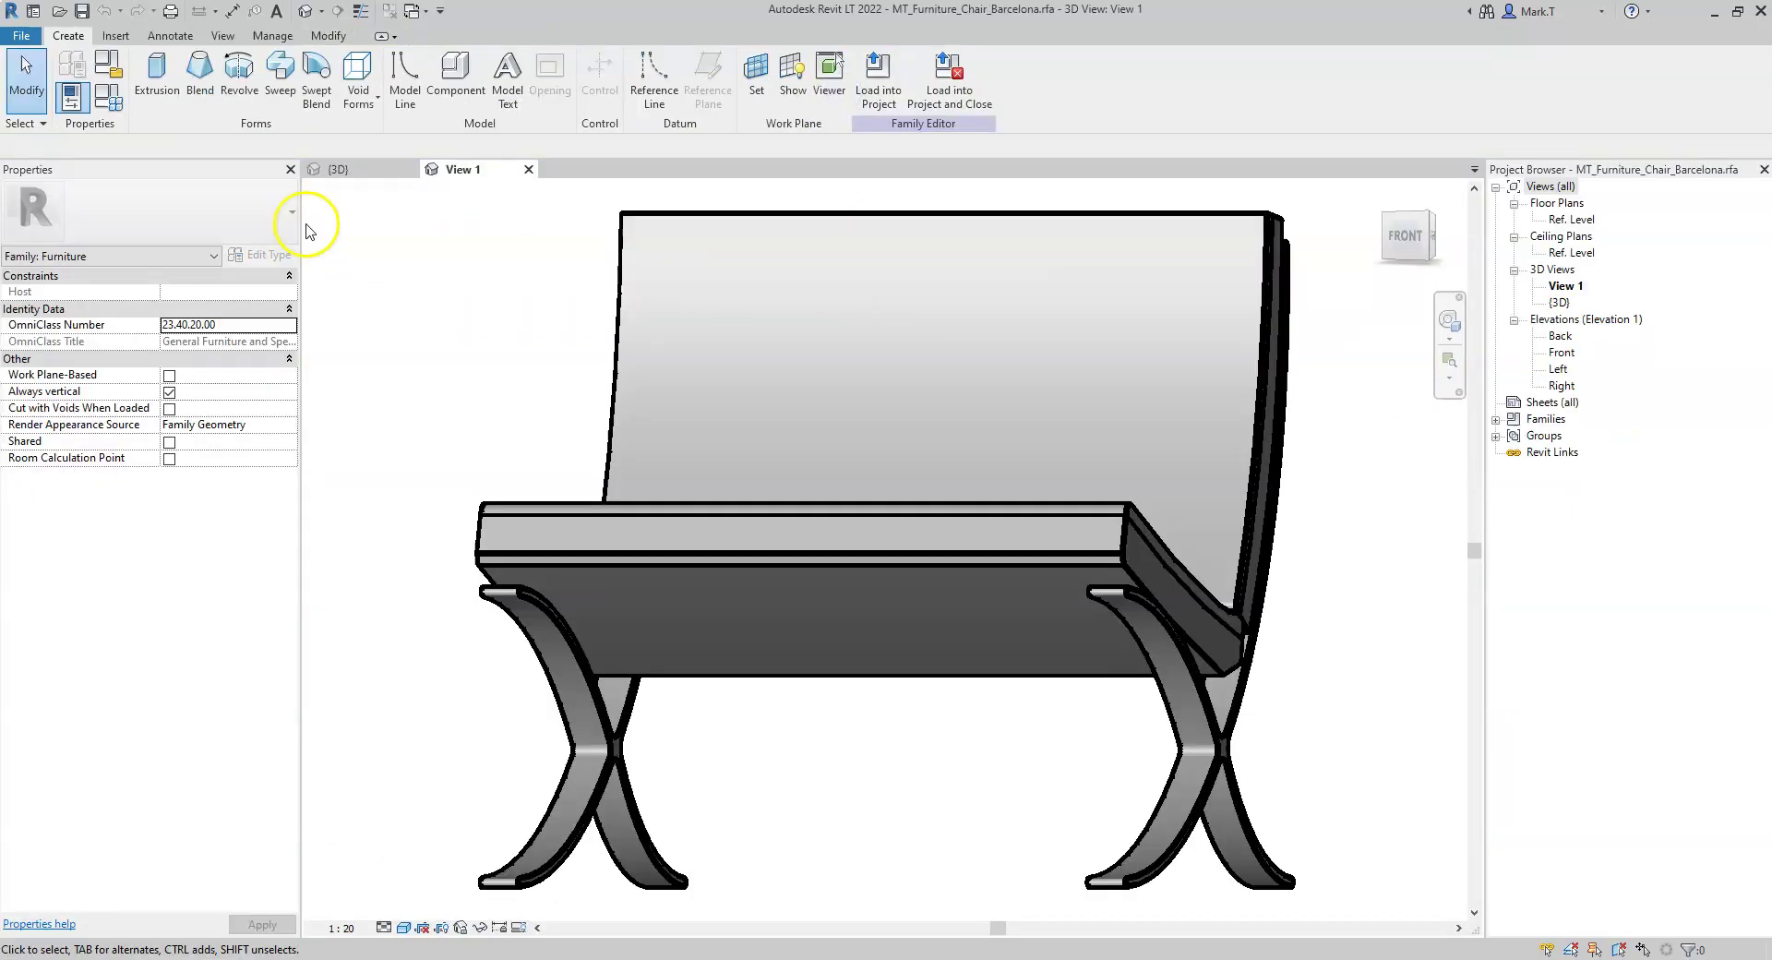
click(108, 97)
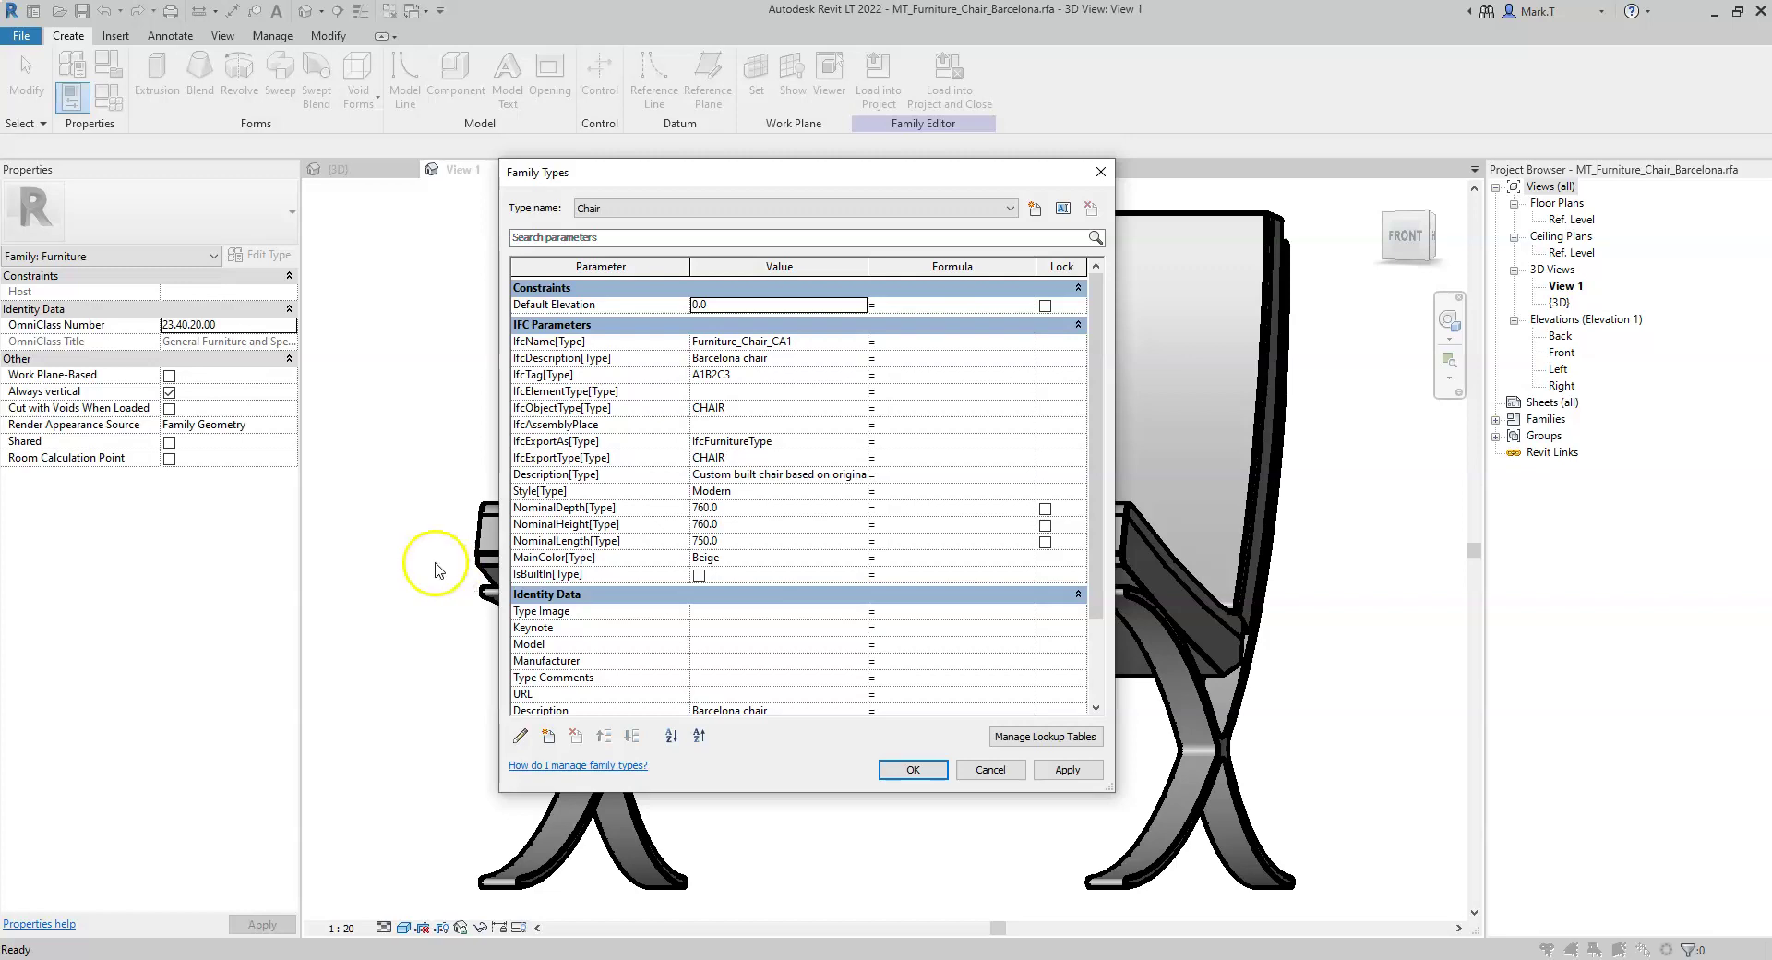
mouse_move(632, 478)
scroll(599, 581, down, 10)
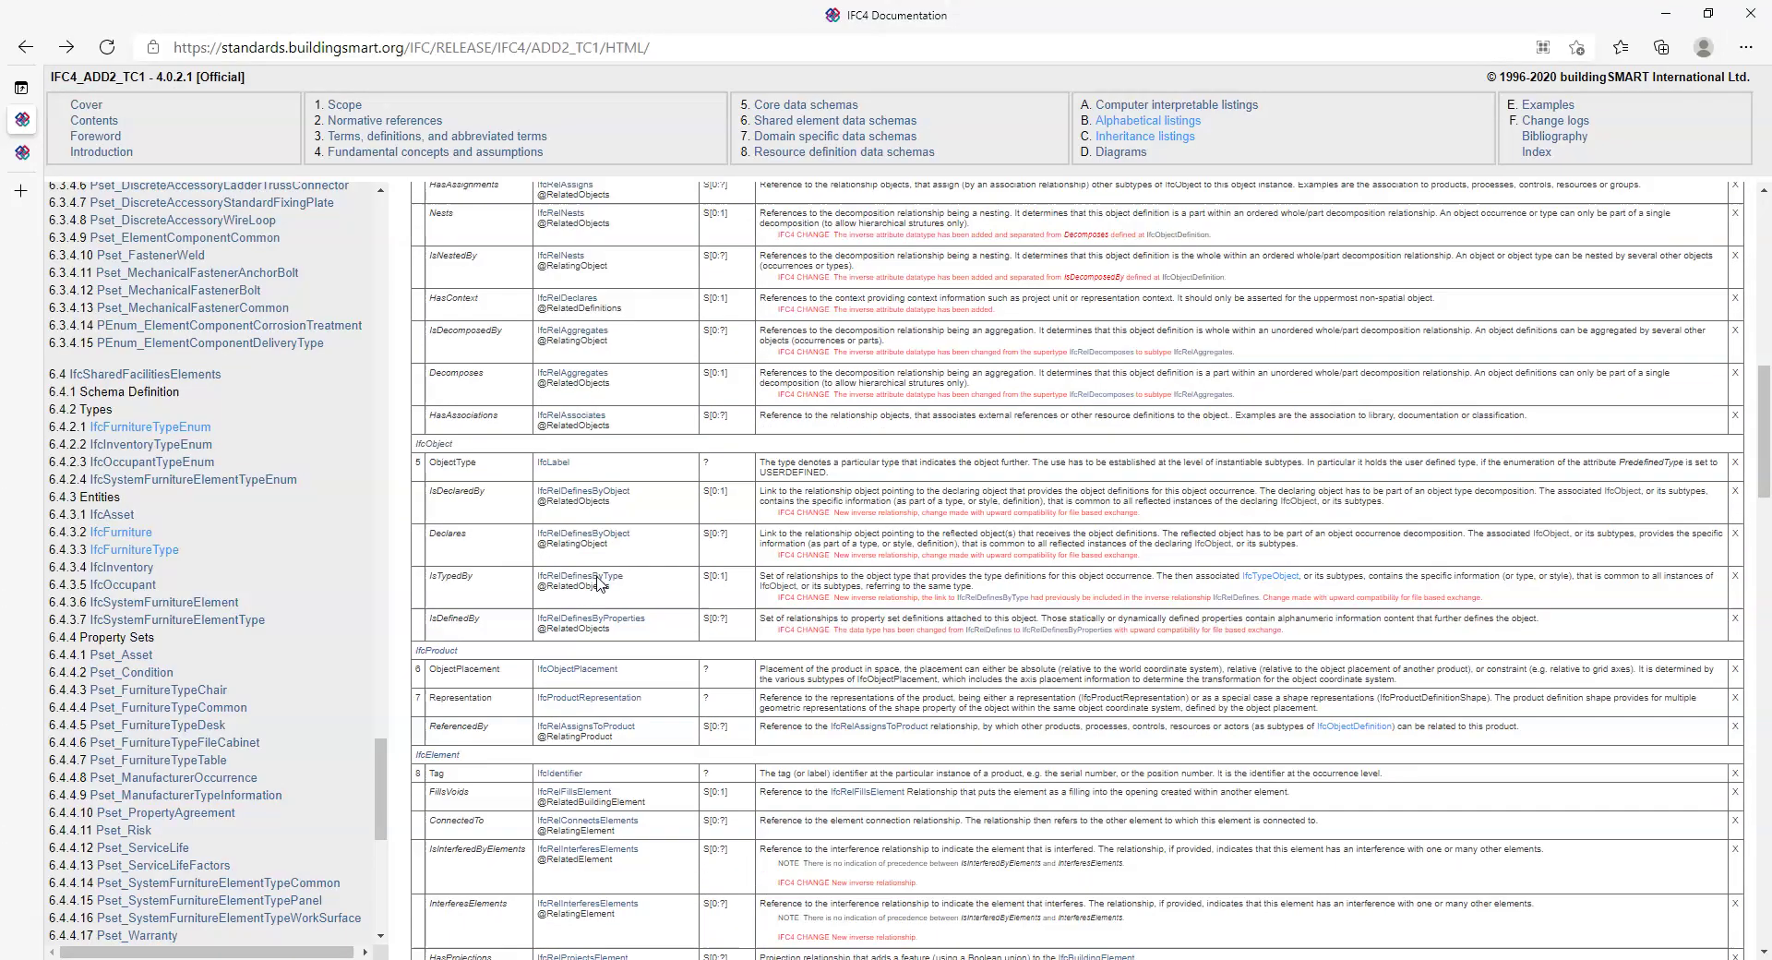
scroll(598, 582, down, 10)
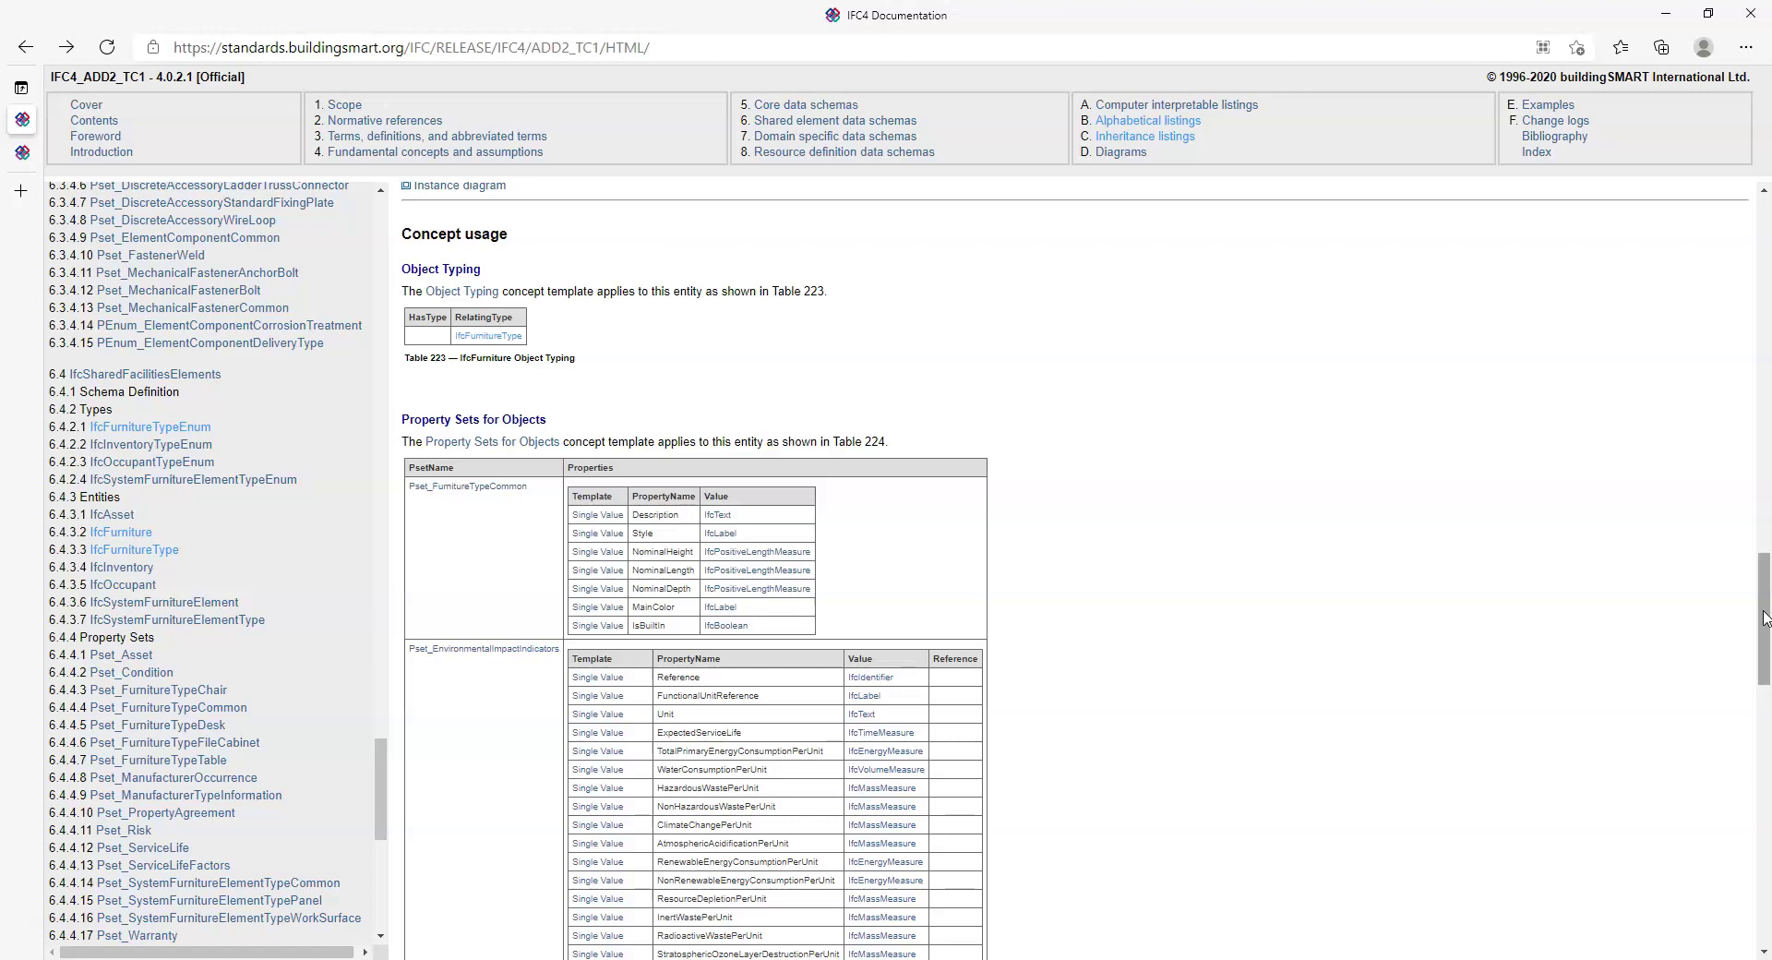
click(1644, 601)
click(1765, 606)
drag(1763, 613, 1731, 238)
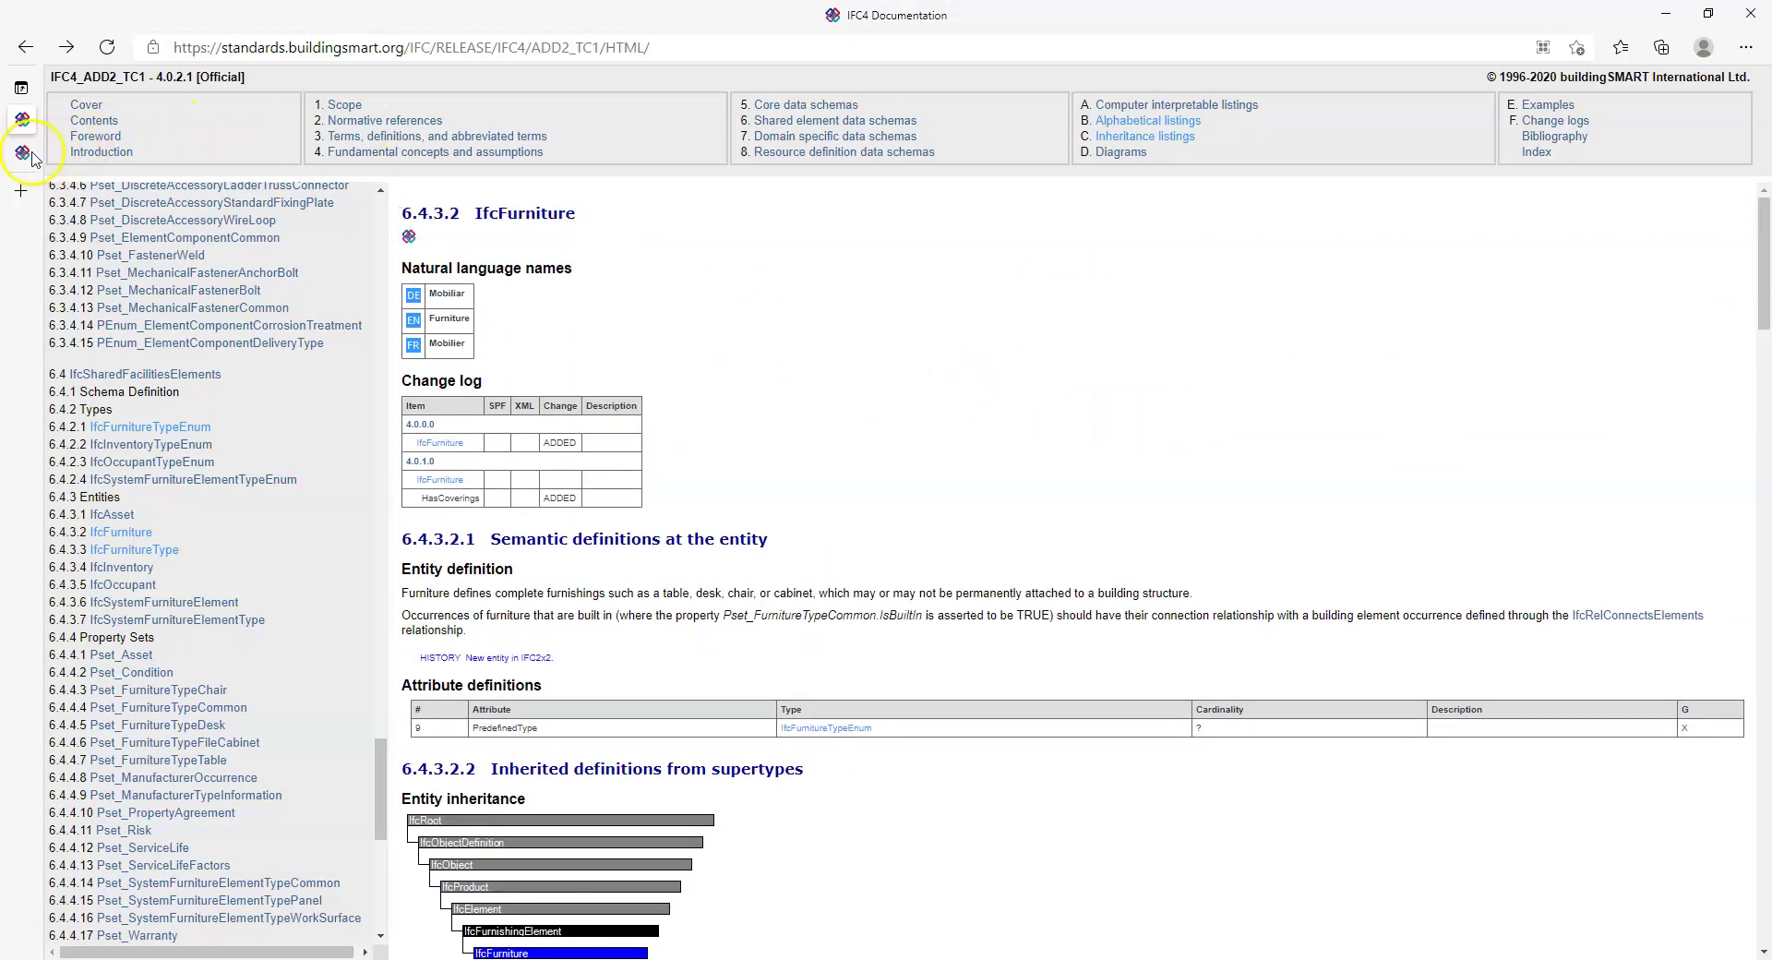
click(92, 152)
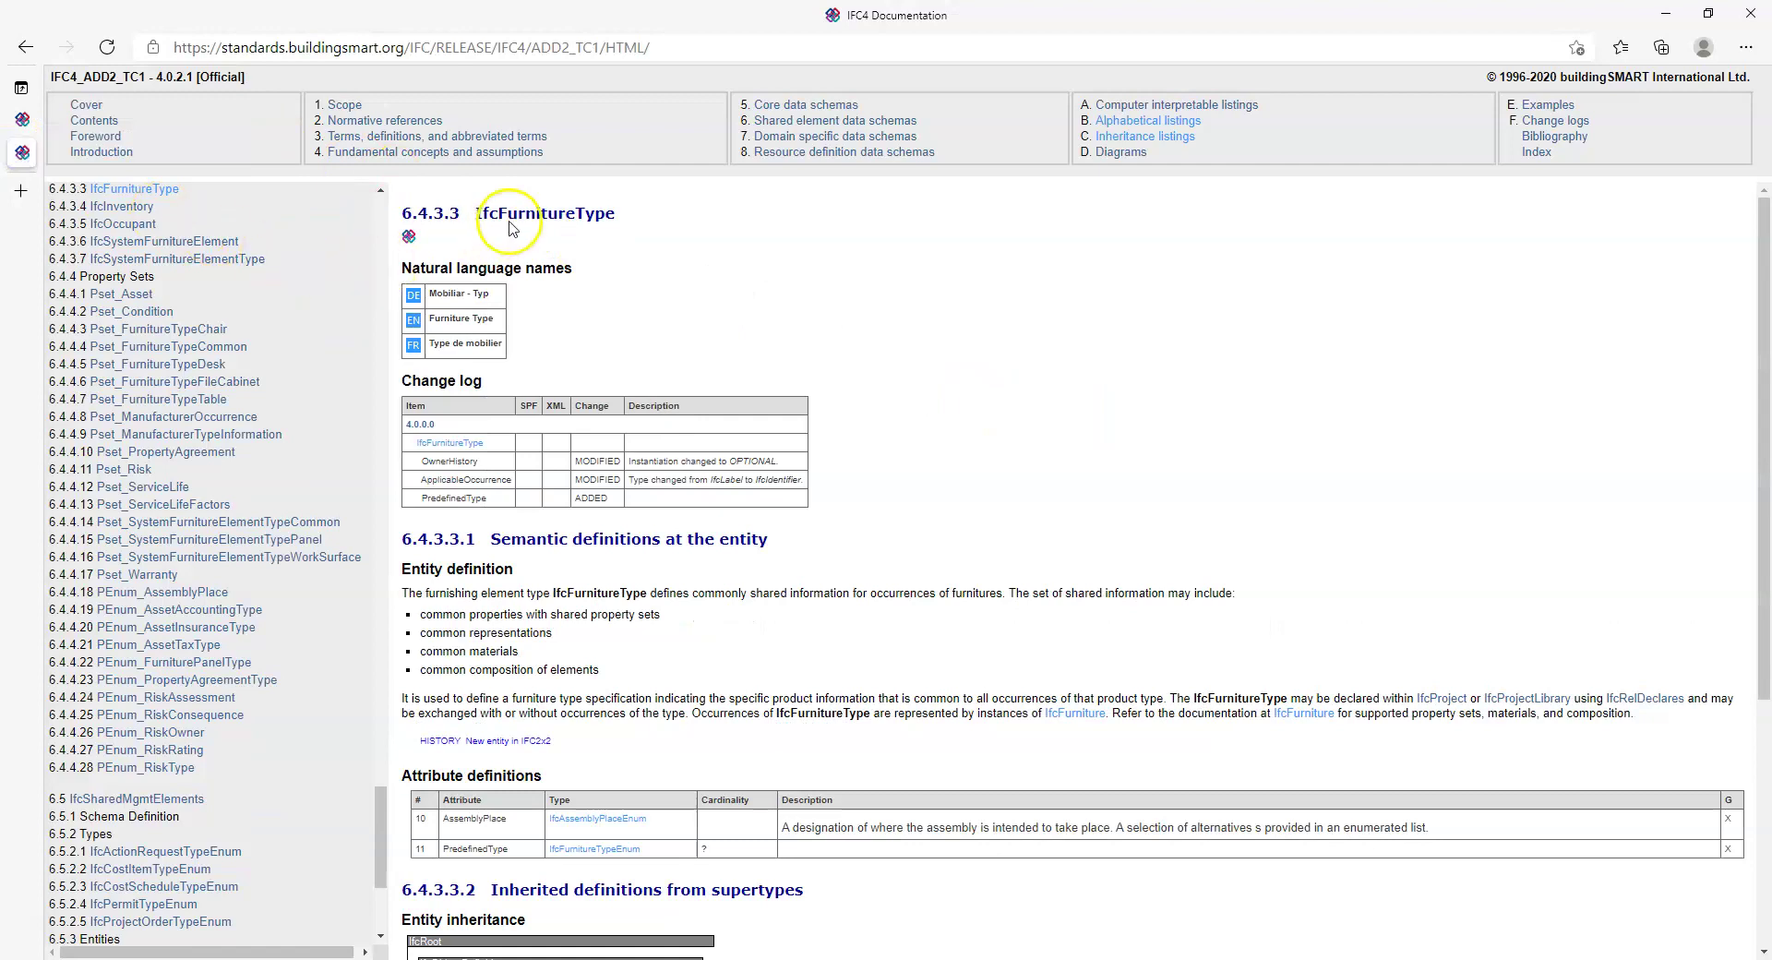
scroll(930, 588, down, 1)
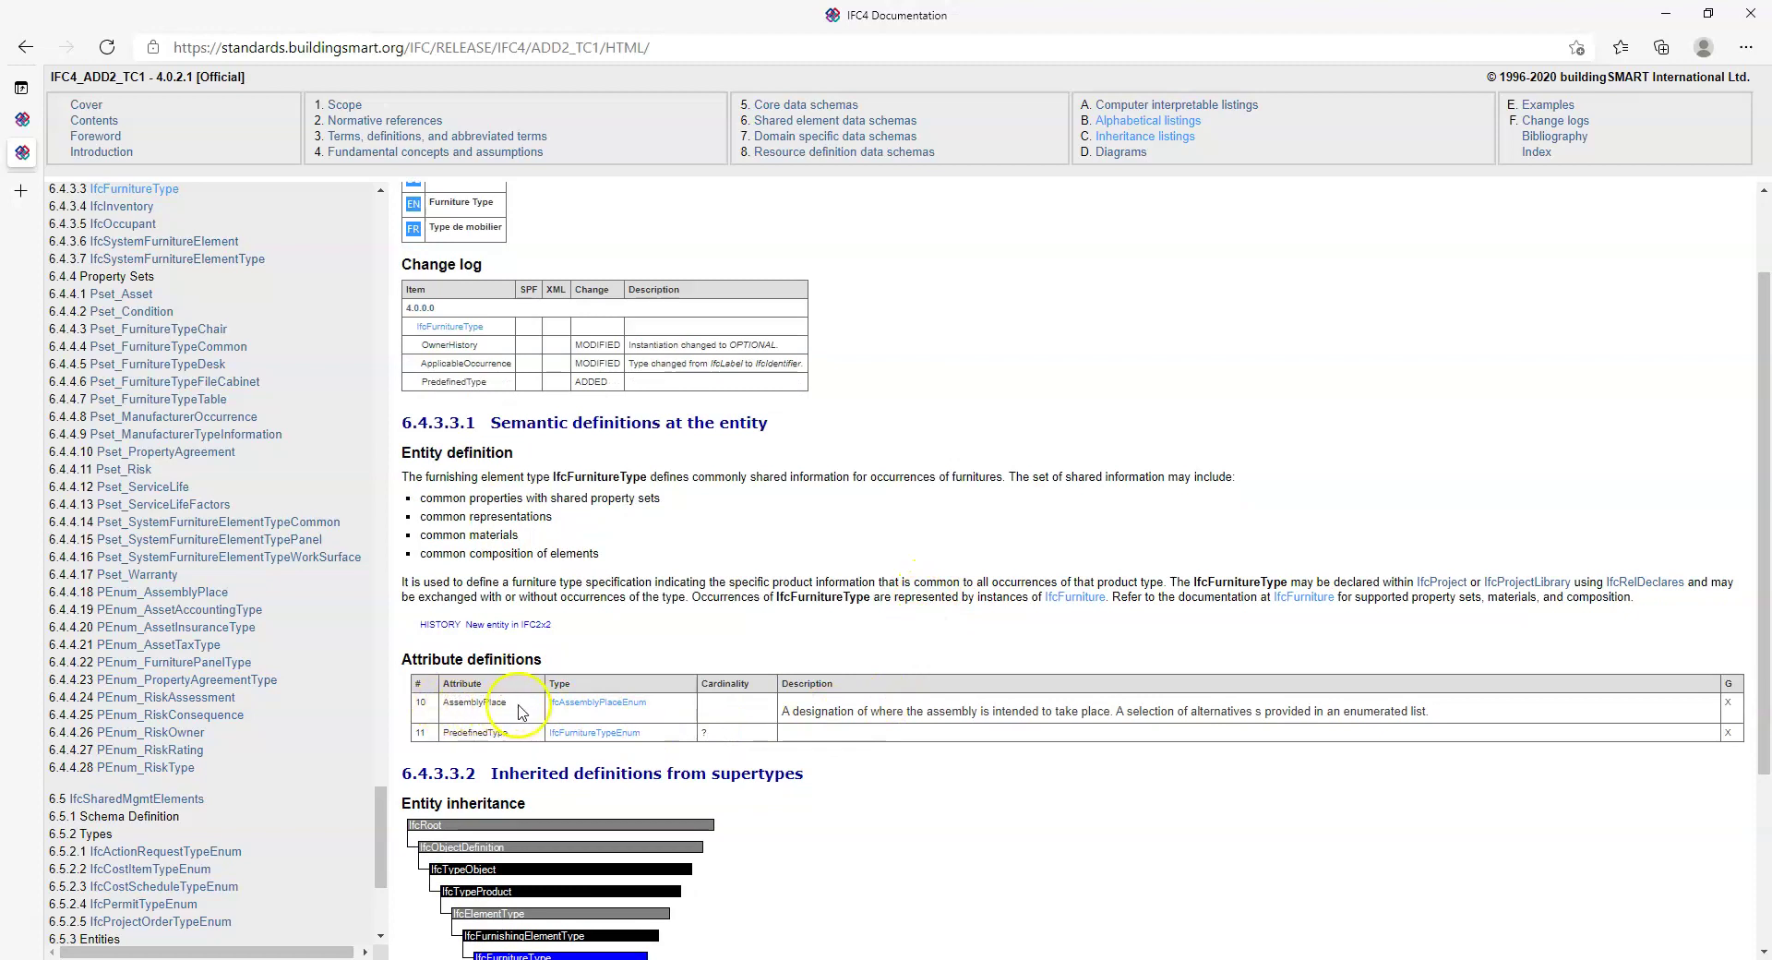
key(alt+Tab)
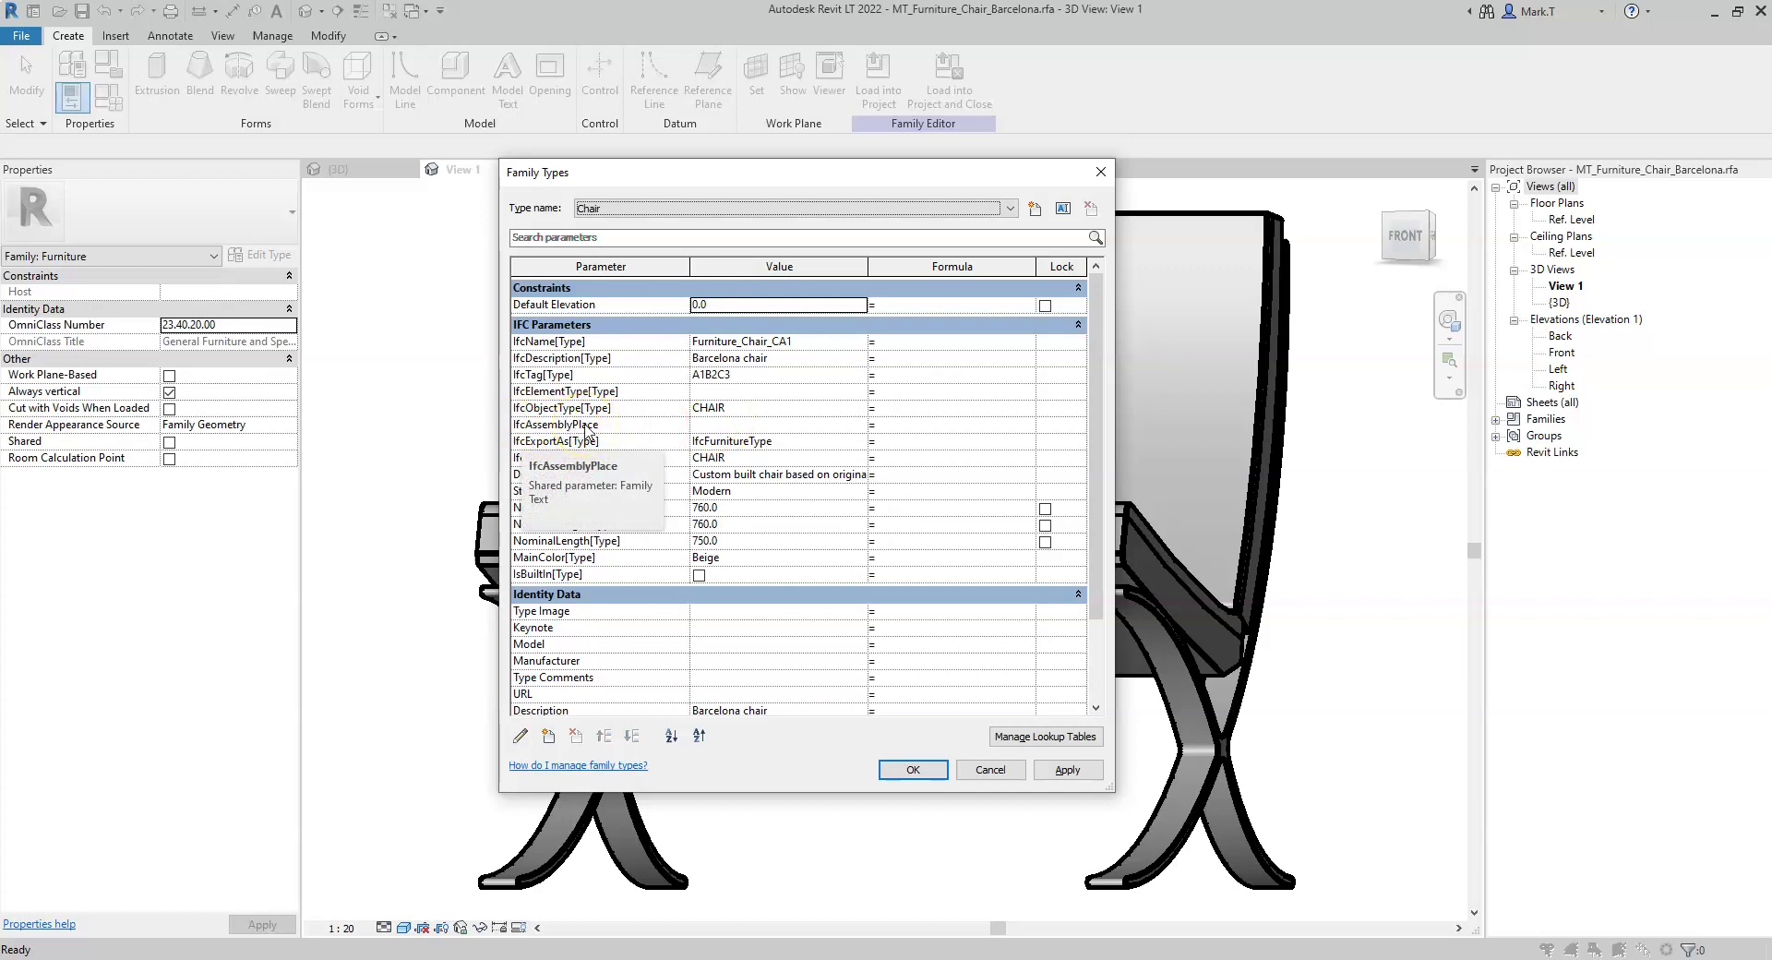
Enter FACTORY as the chair family's IfcAssemblyPlace value and accept the Family Types dialog.
click(521, 429)
click(712, 426)
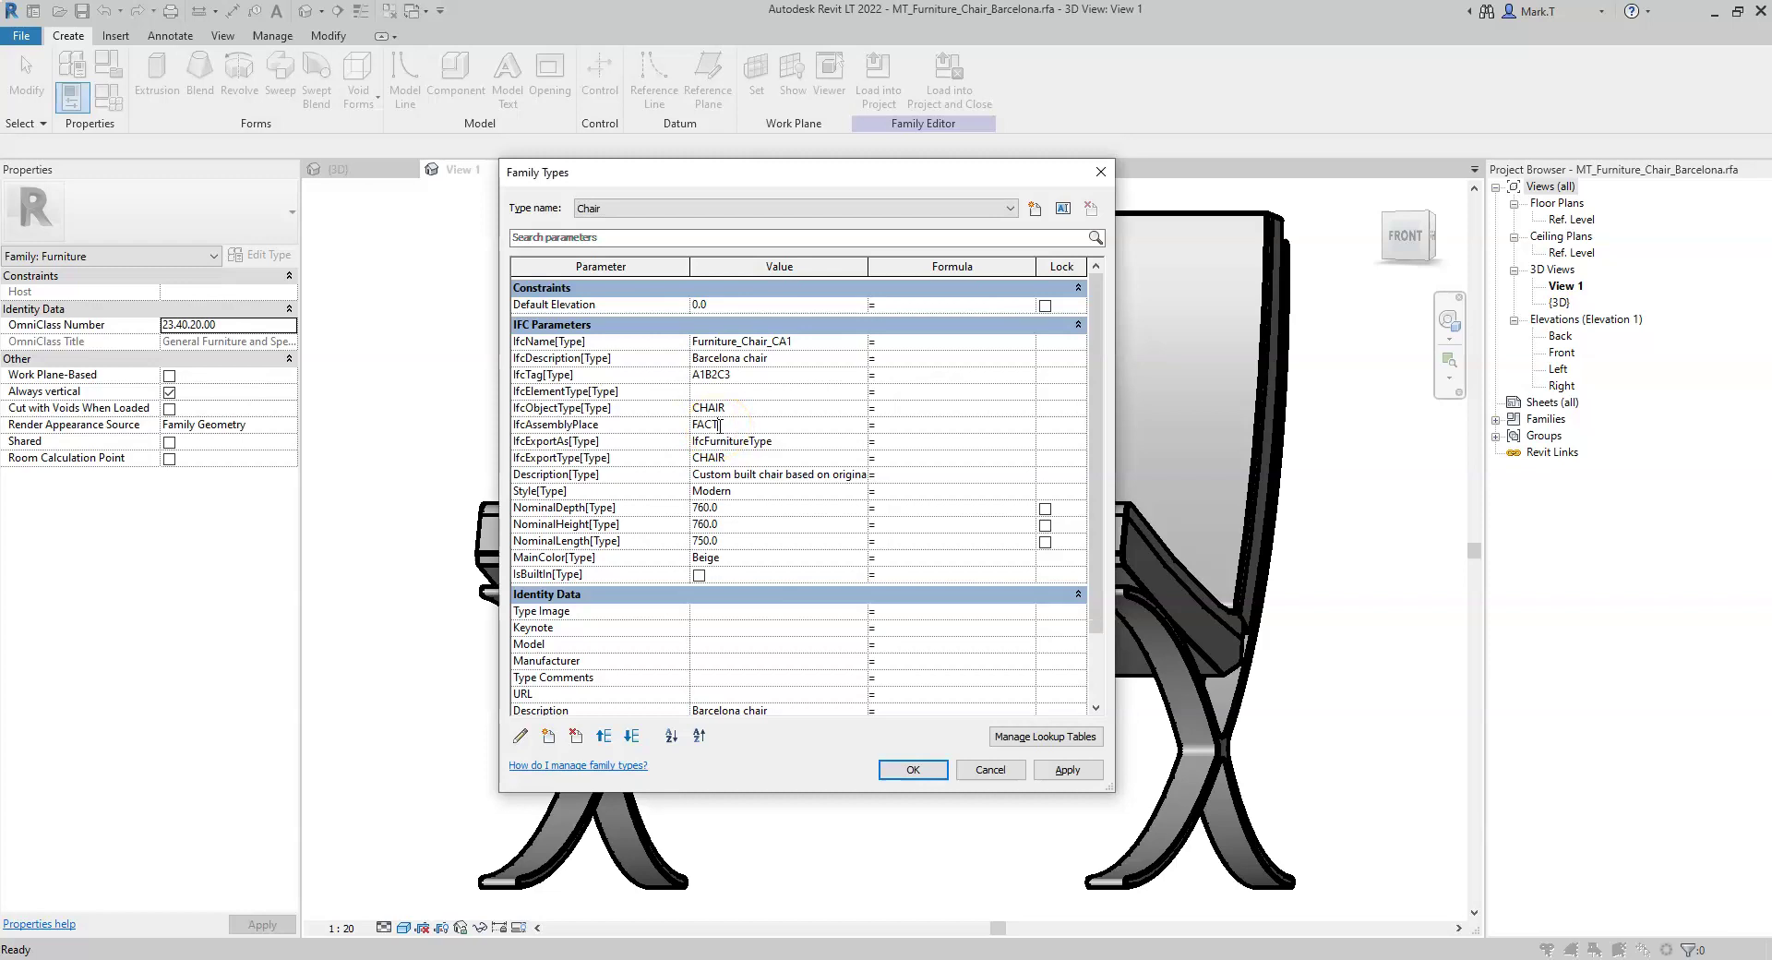
text(FACTORY)
key(Tab)
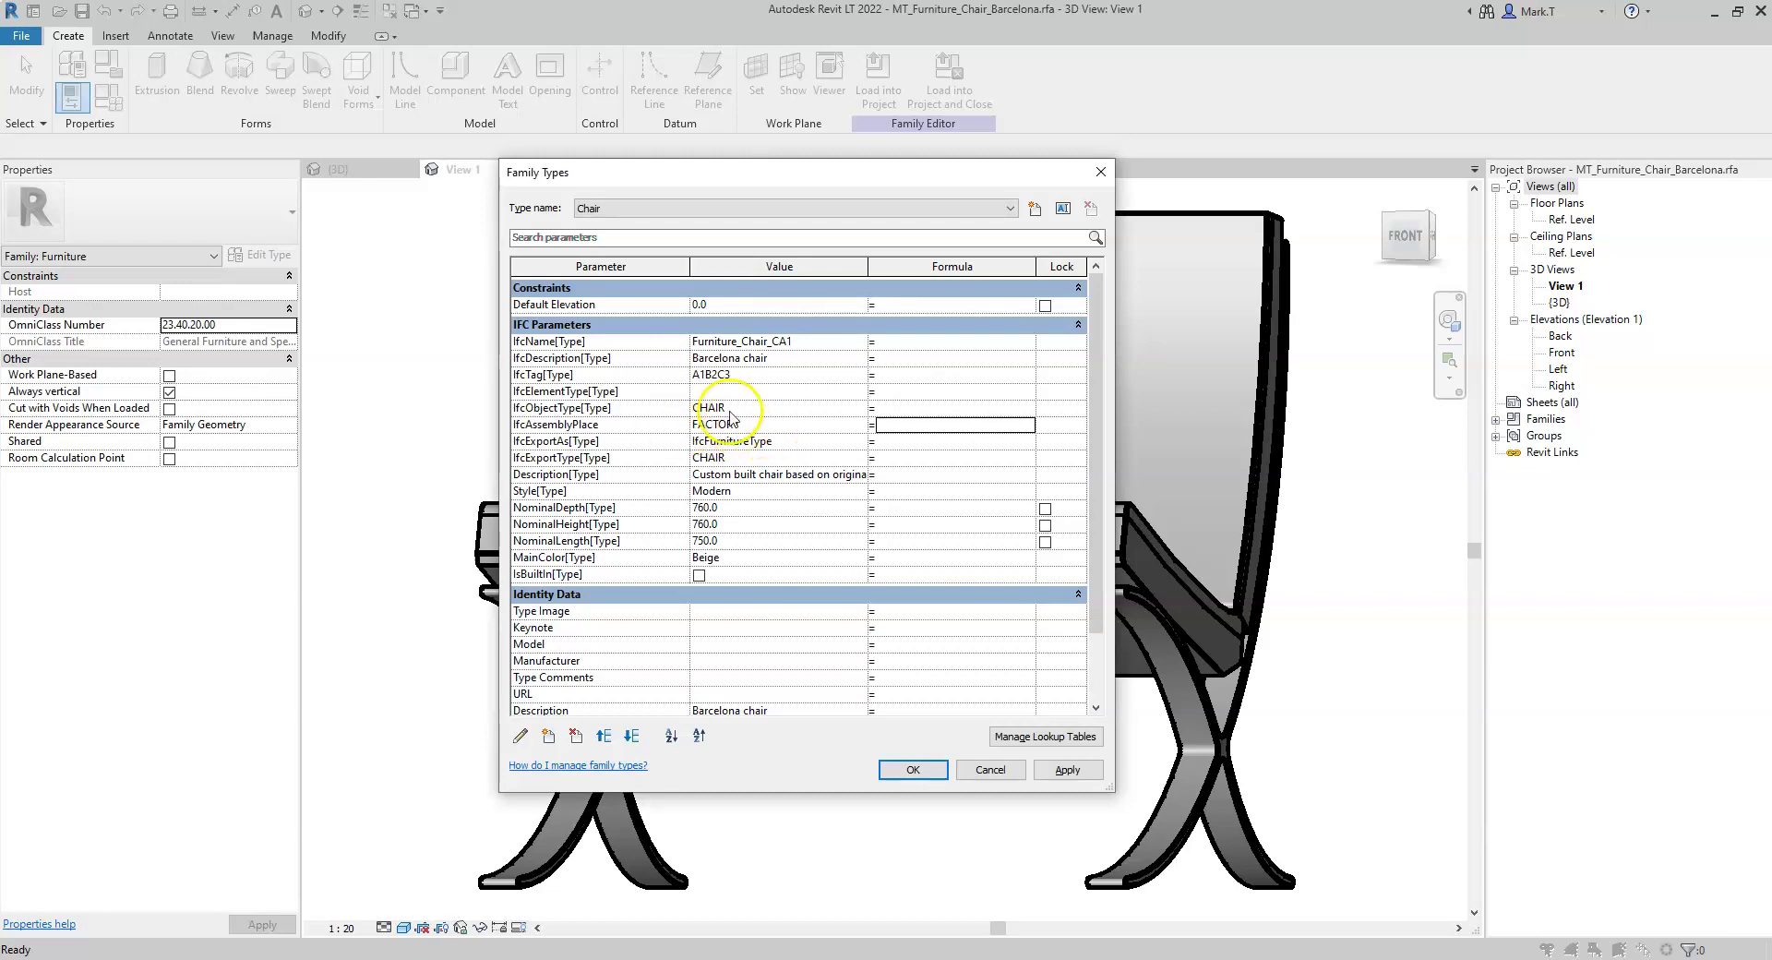
click(914, 772)
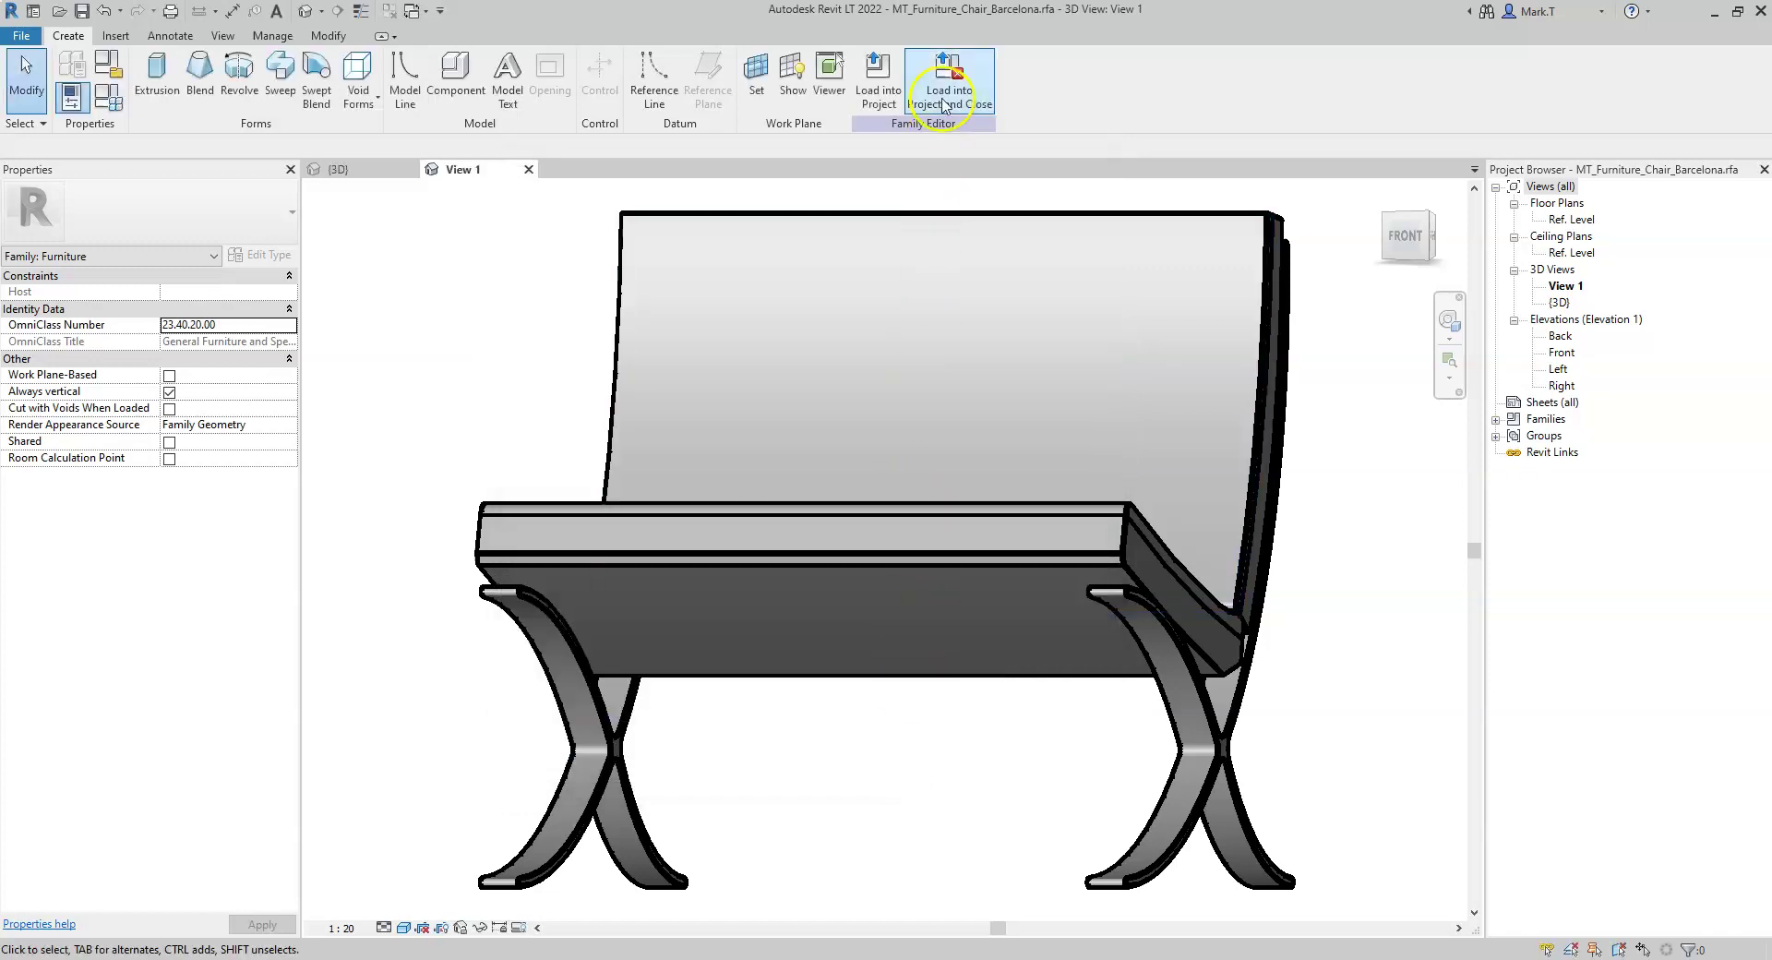
Load the edited chair family into the project without saving, overwriting existing version and parameter values.
click(944, 106)
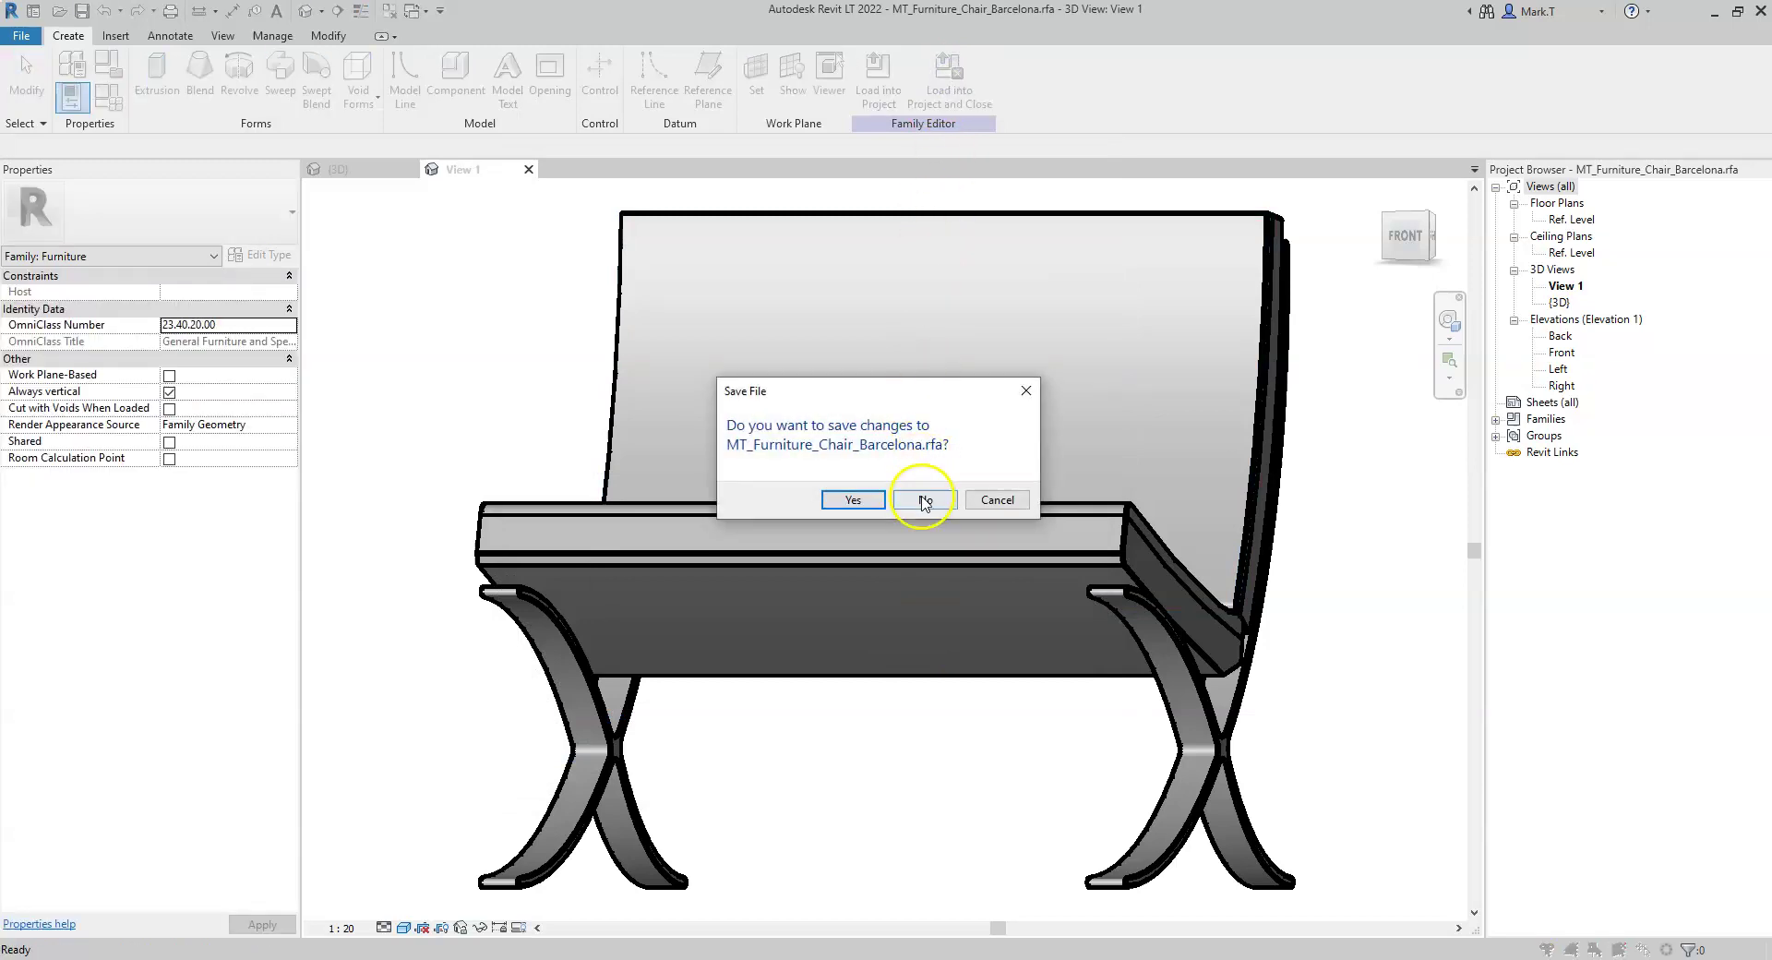
click(924, 503)
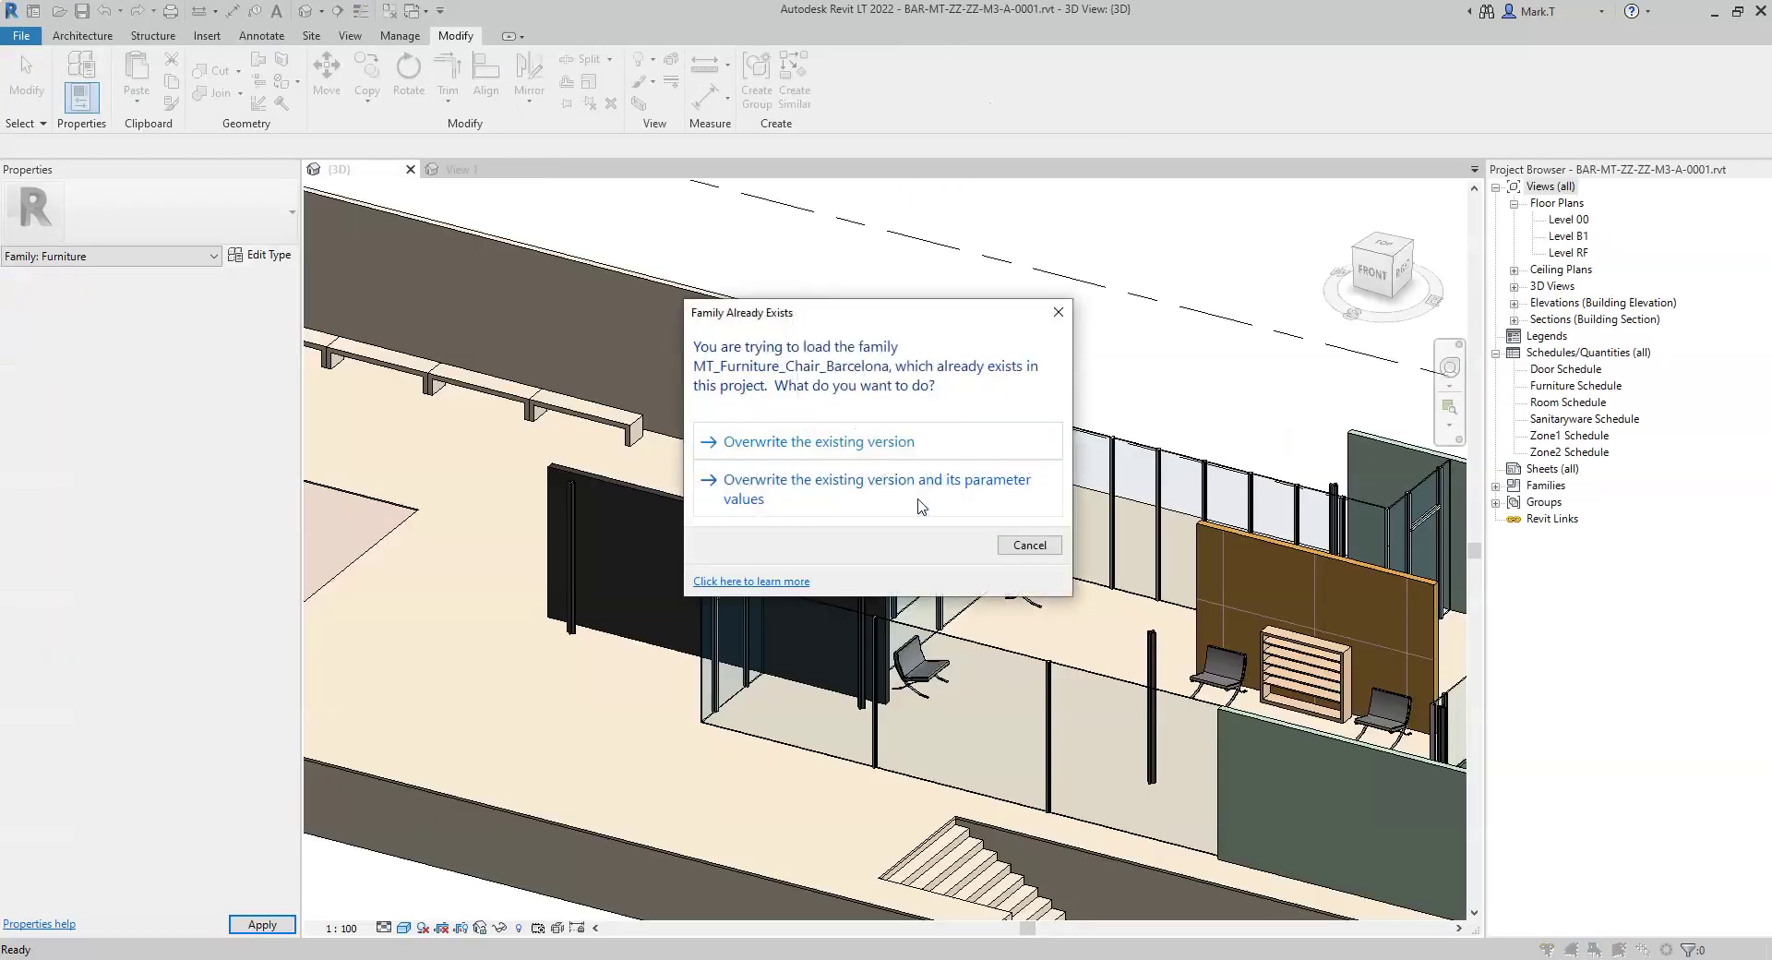
click(835, 490)
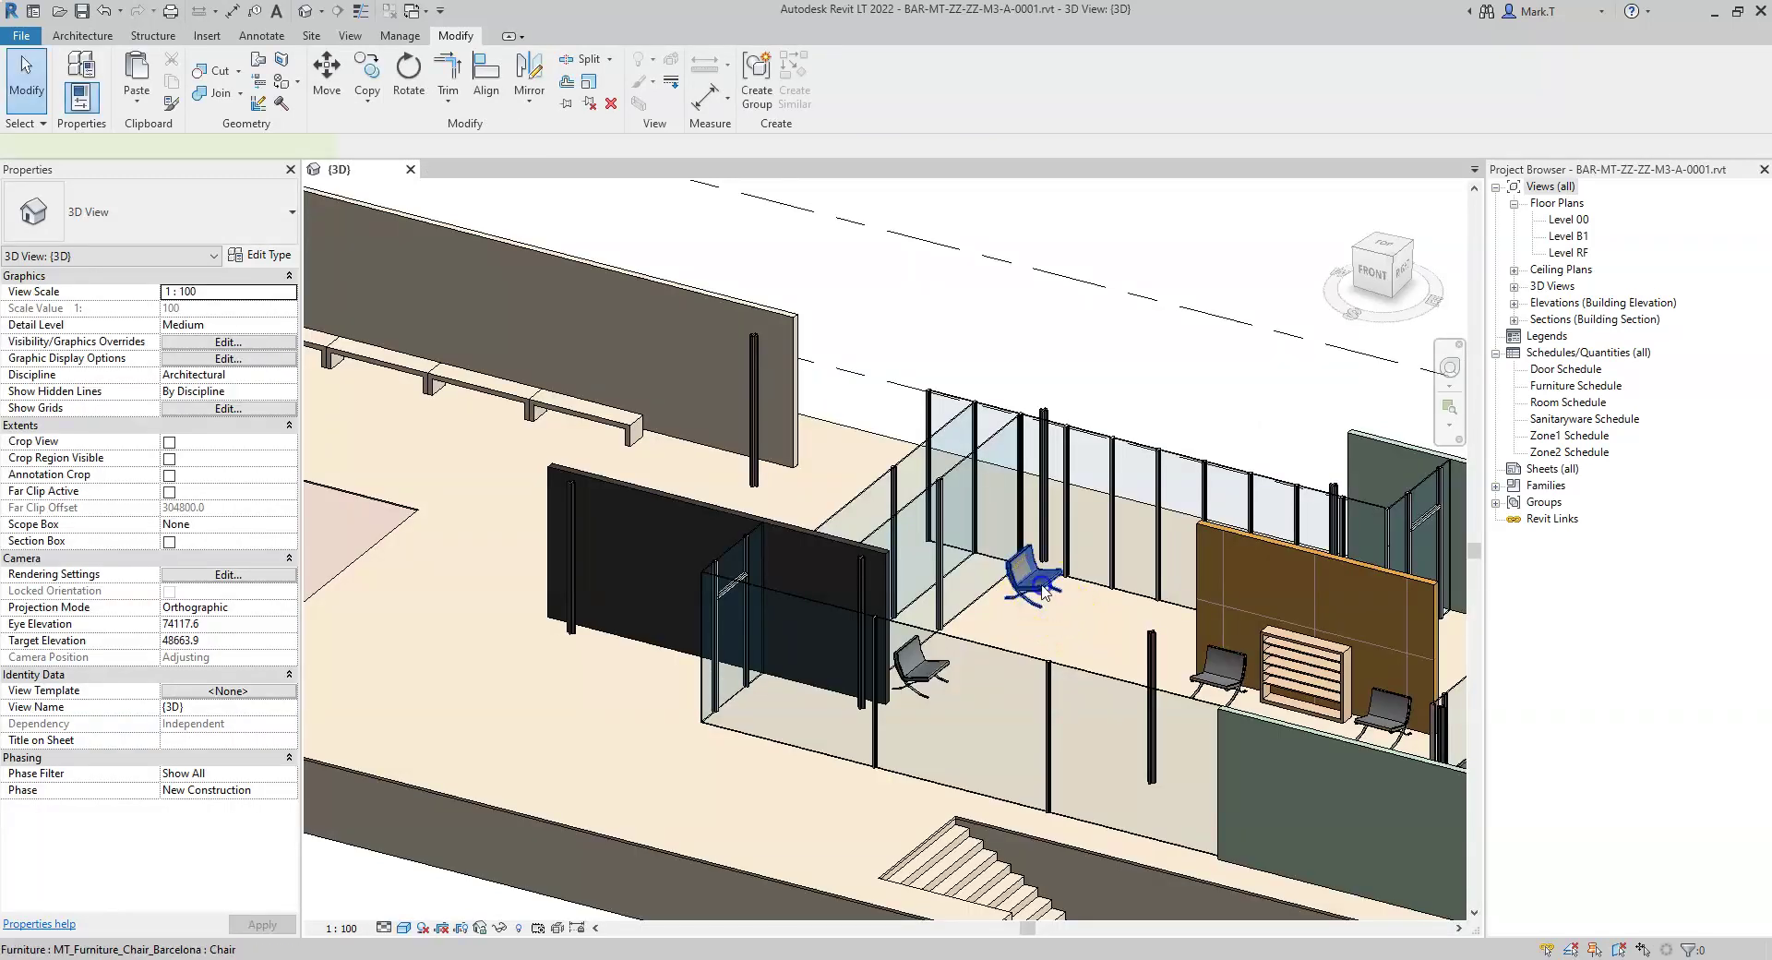
Check the chair's type properties to confirm IfcAssemblyPlace reads FACTORY, then deselect it.
click(1044, 591)
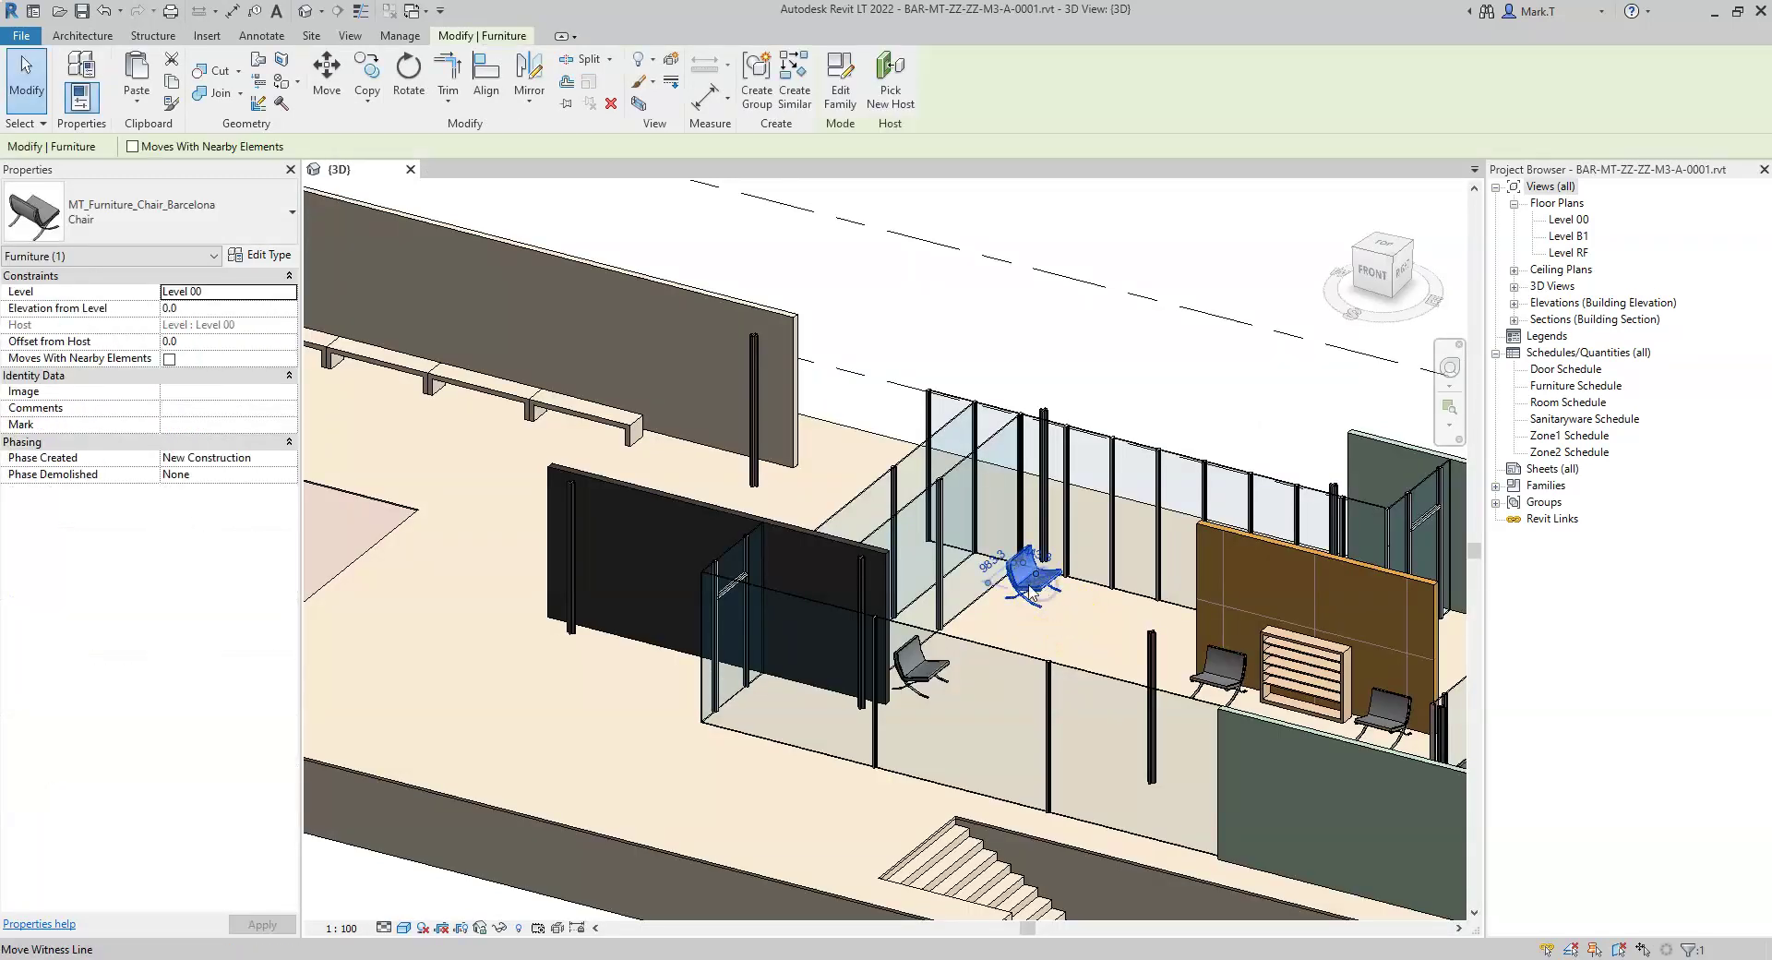
click(278, 259)
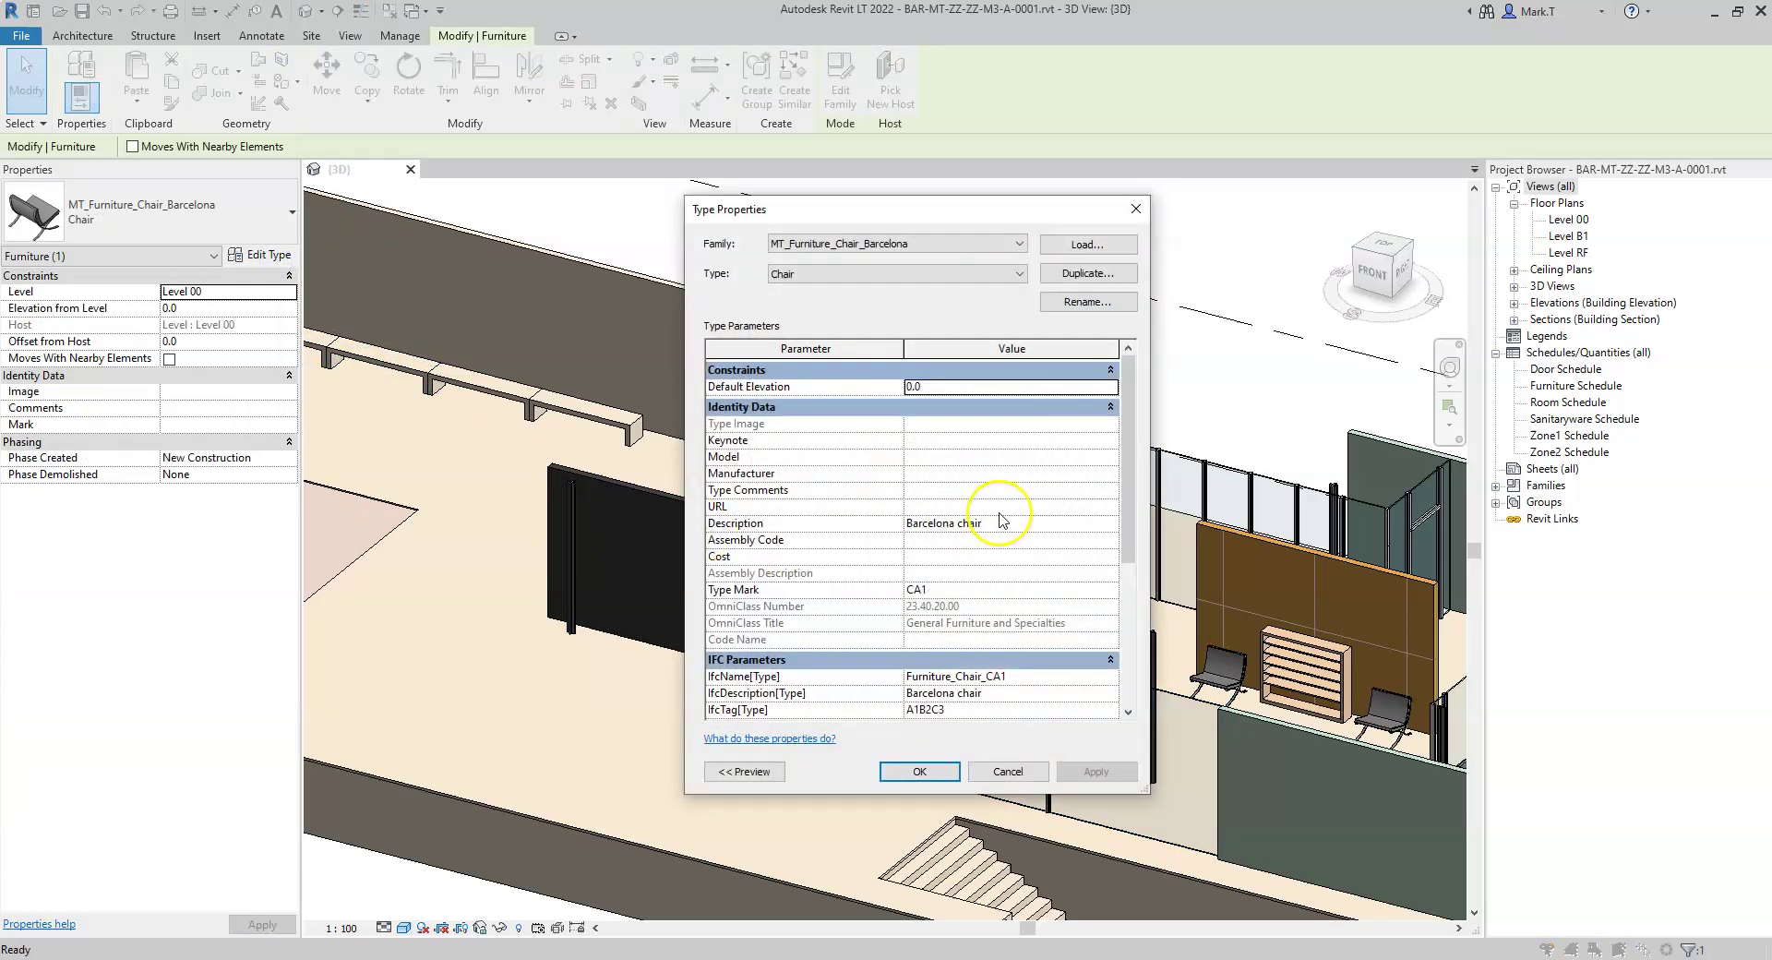
scroll(1003, 519, down, 5)
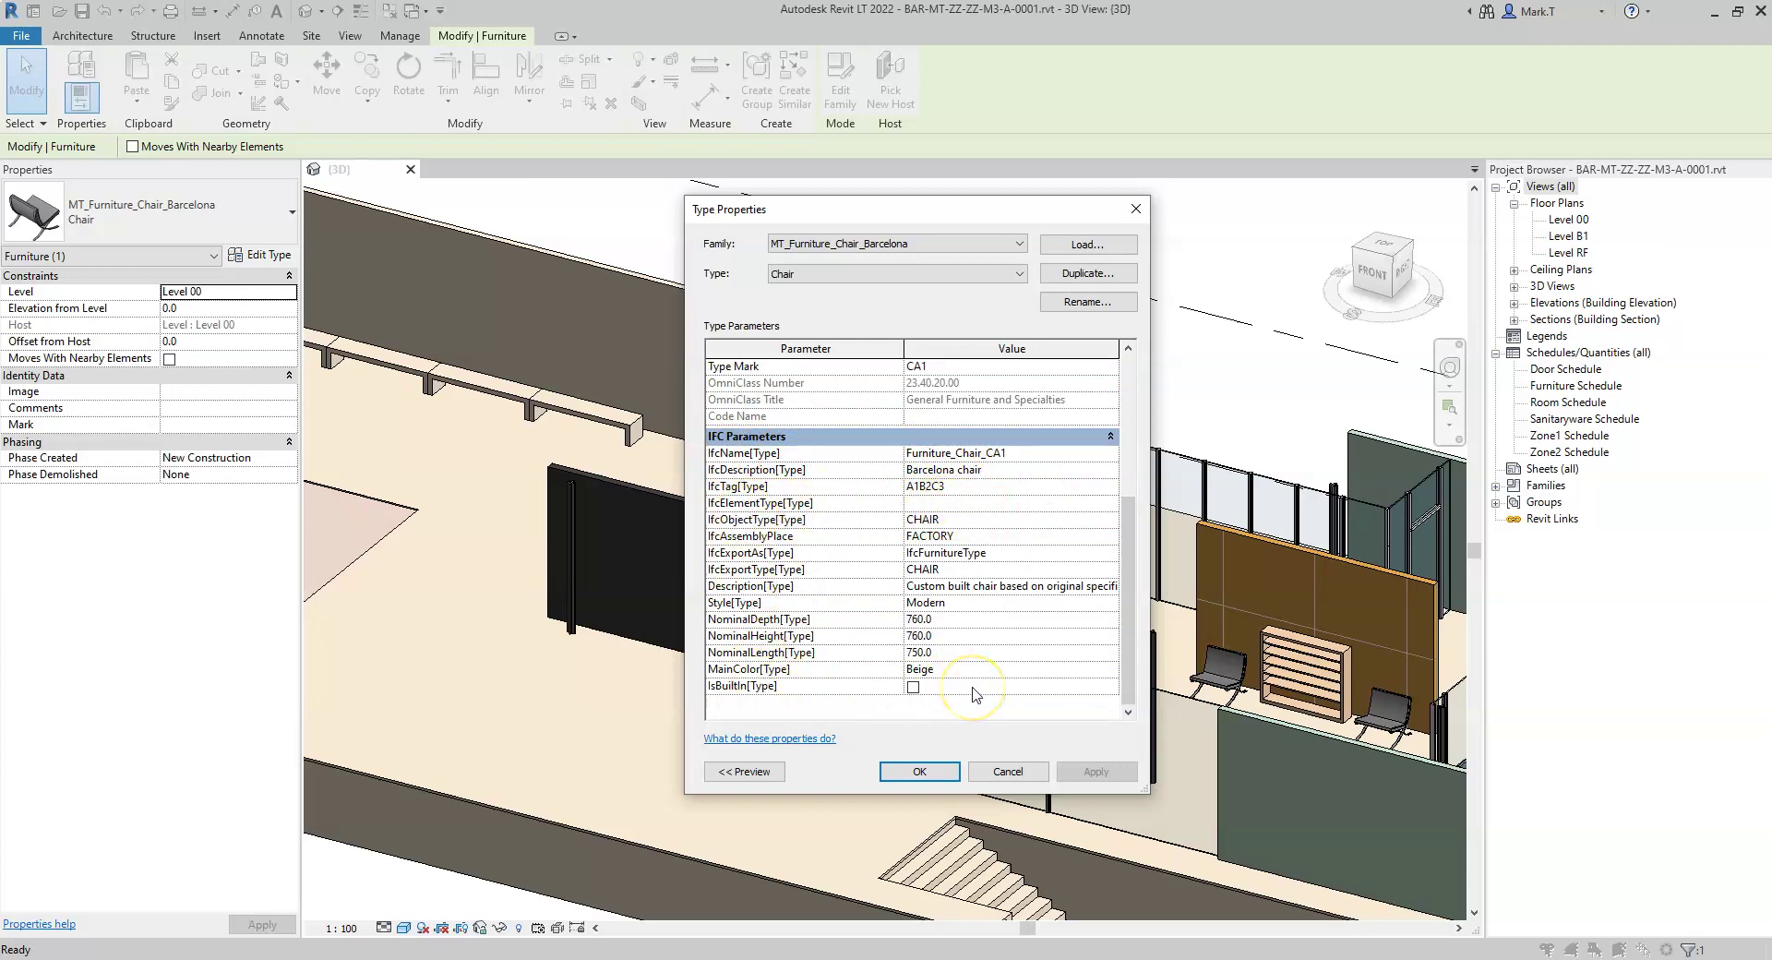
click(921, 773)
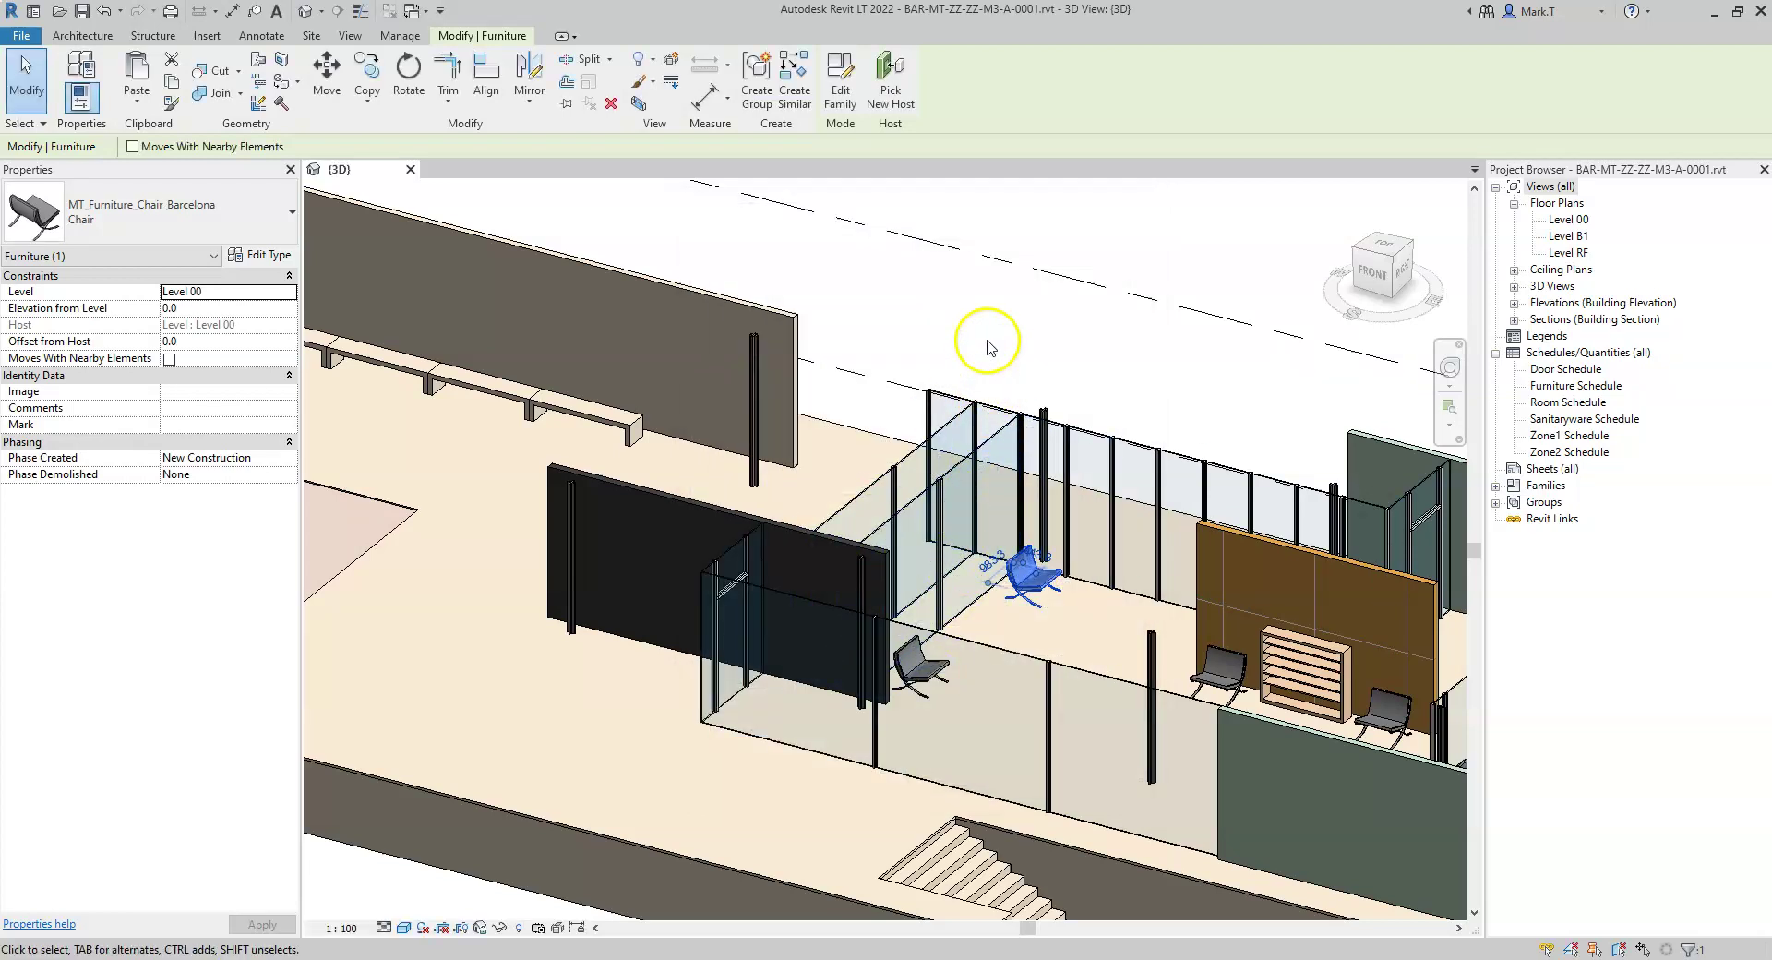
click(987, 341)
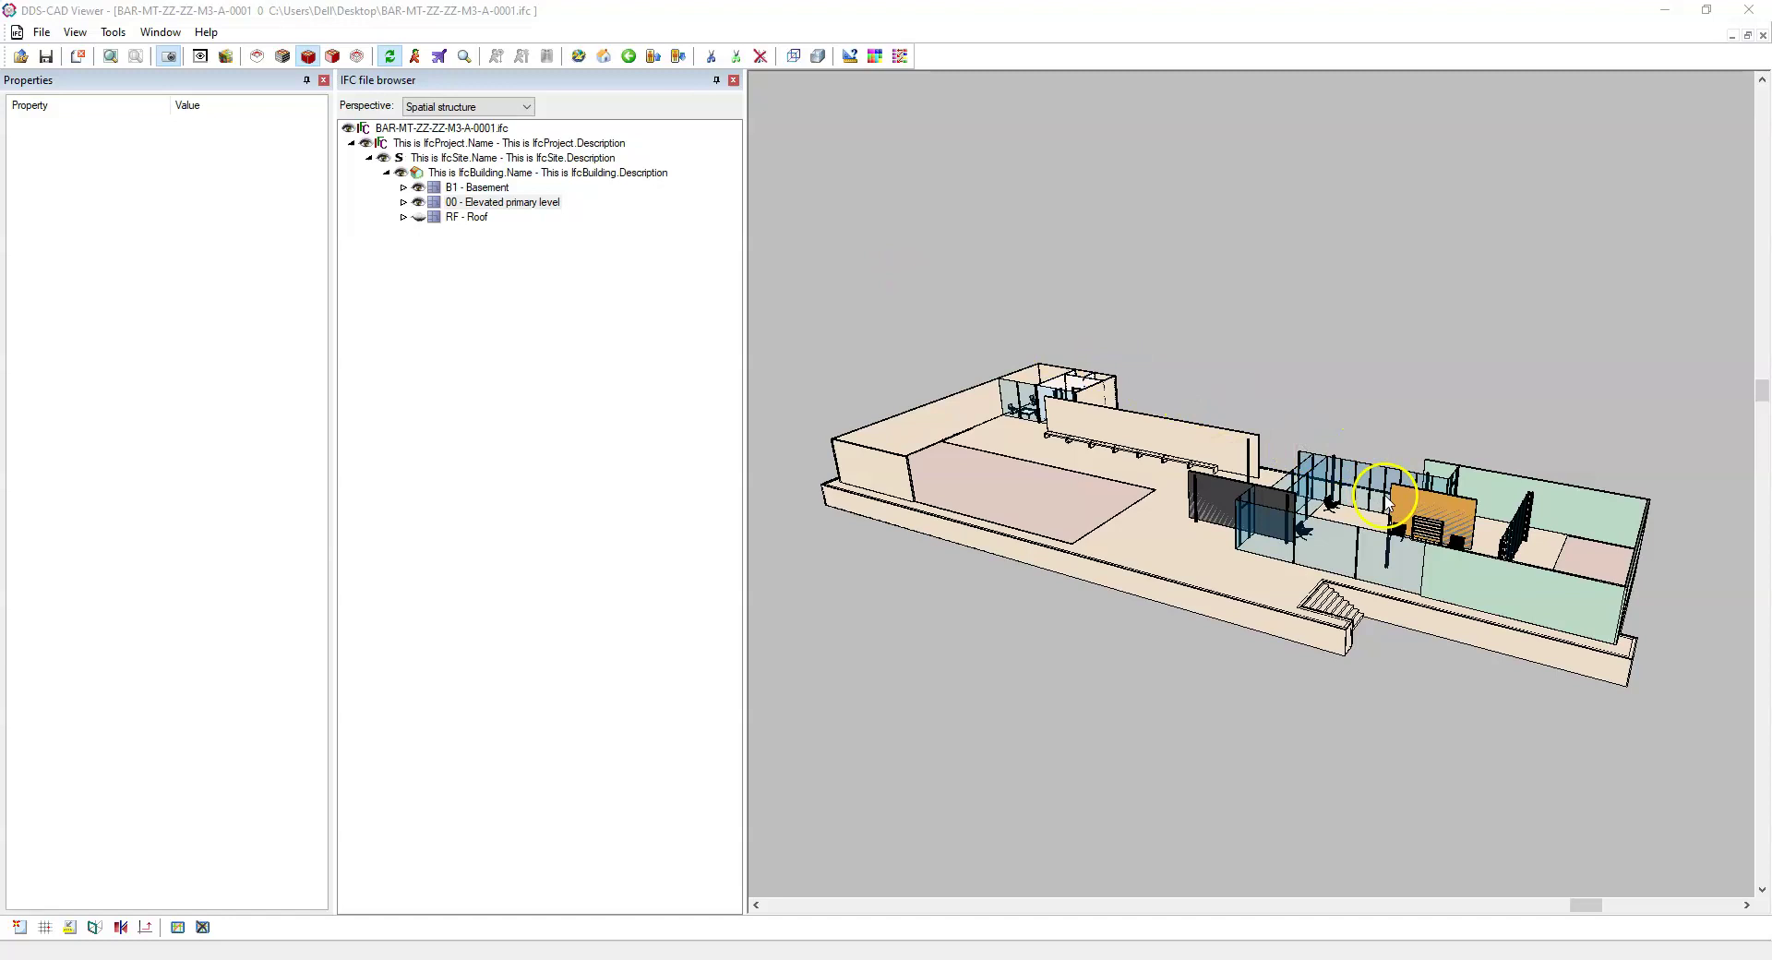
Select the chair near the glass wall in the DDS-CAD Viewer IFC model.
drag(1385, 496, 1306, 494)
click(1232, 504)
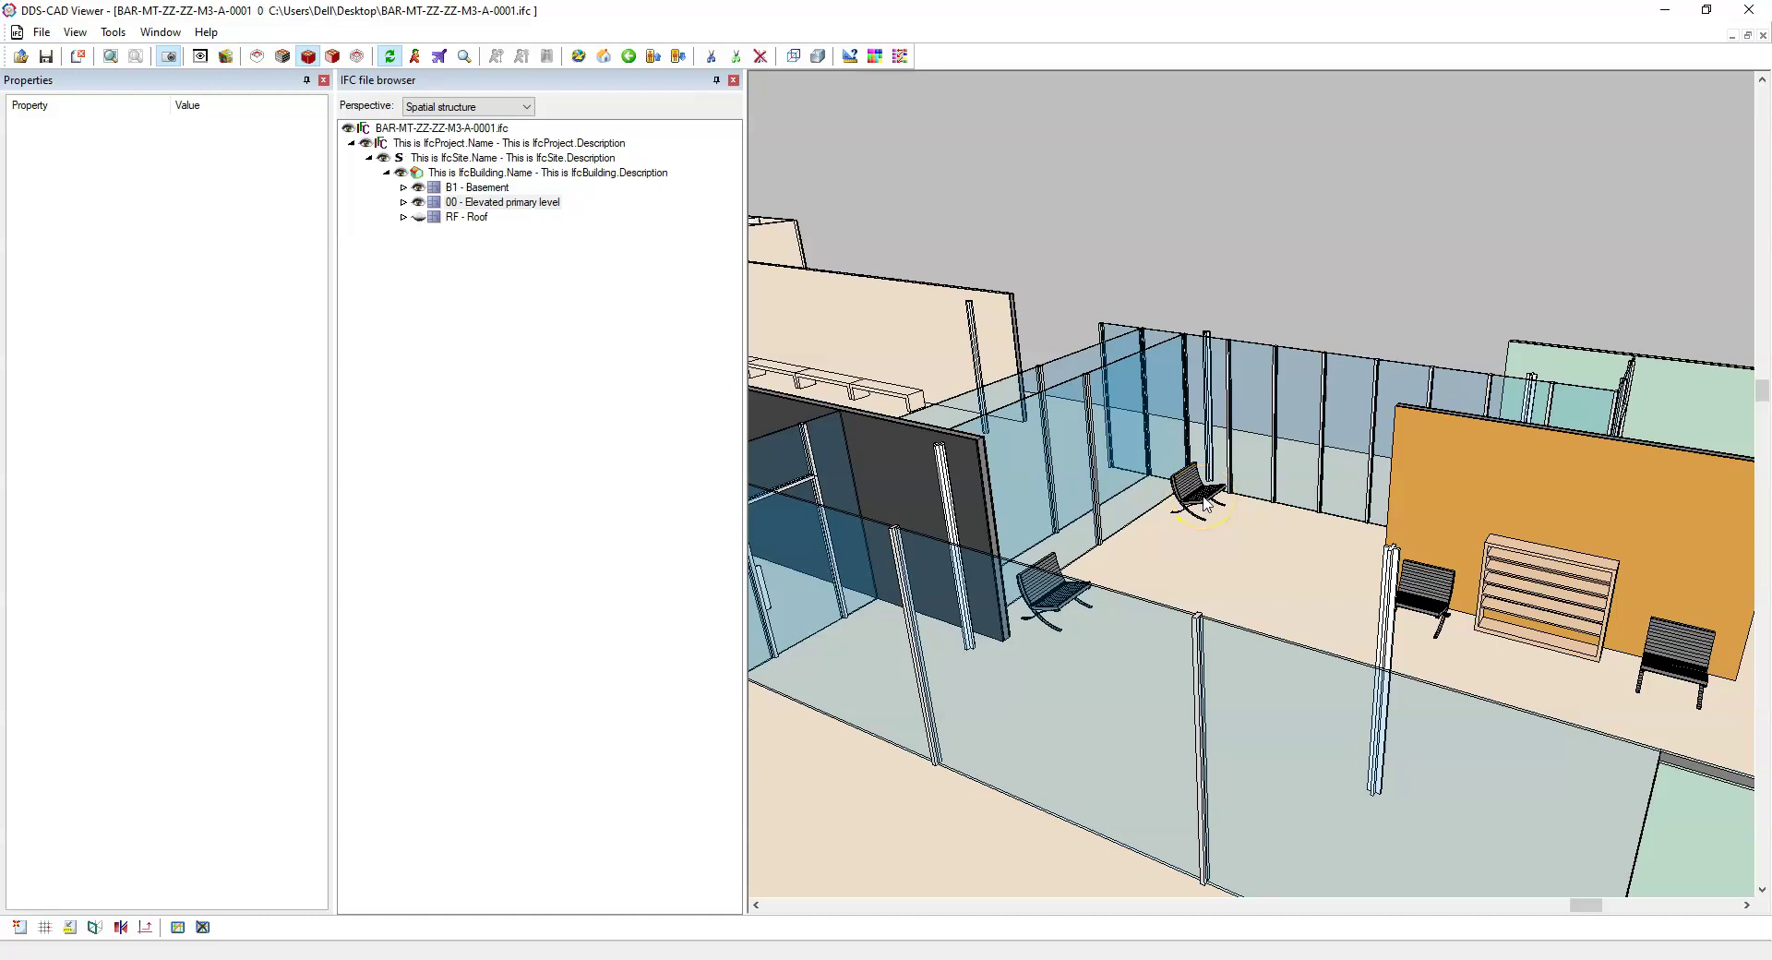
click(1204, 503)
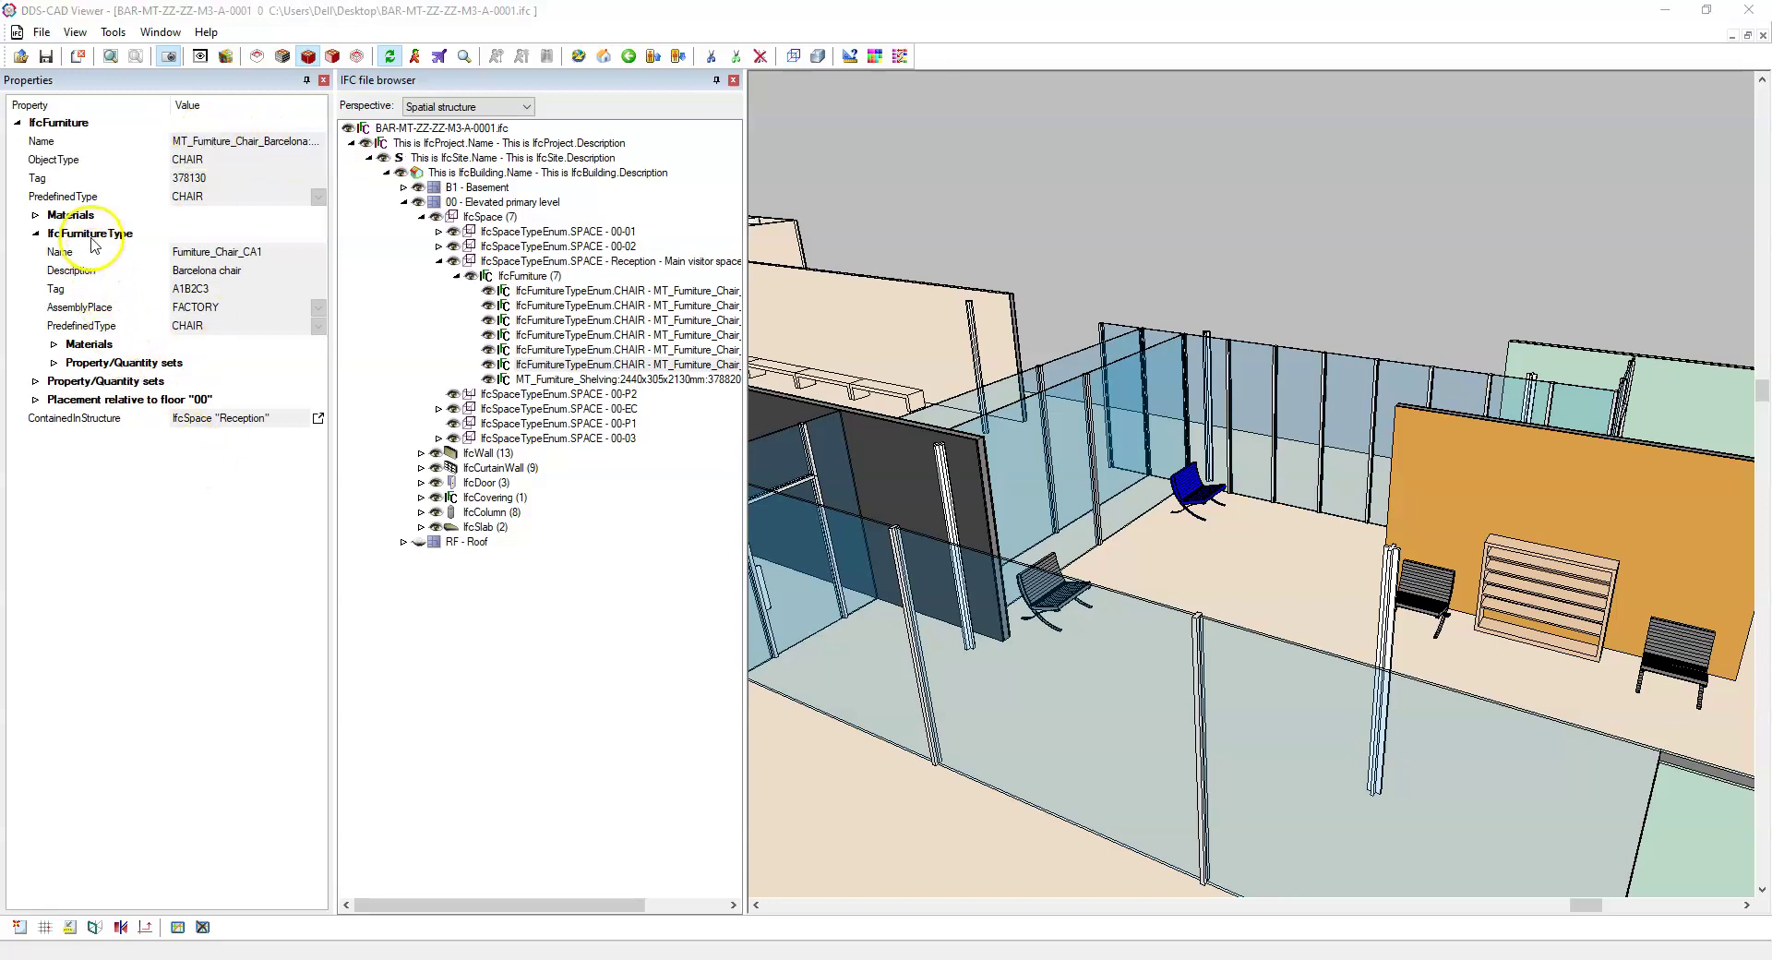
Expand the IfcFurnitureType and instance property sets to compare Pset_FurnitureTypeCommon MainColor Beige.
click(36, 236)
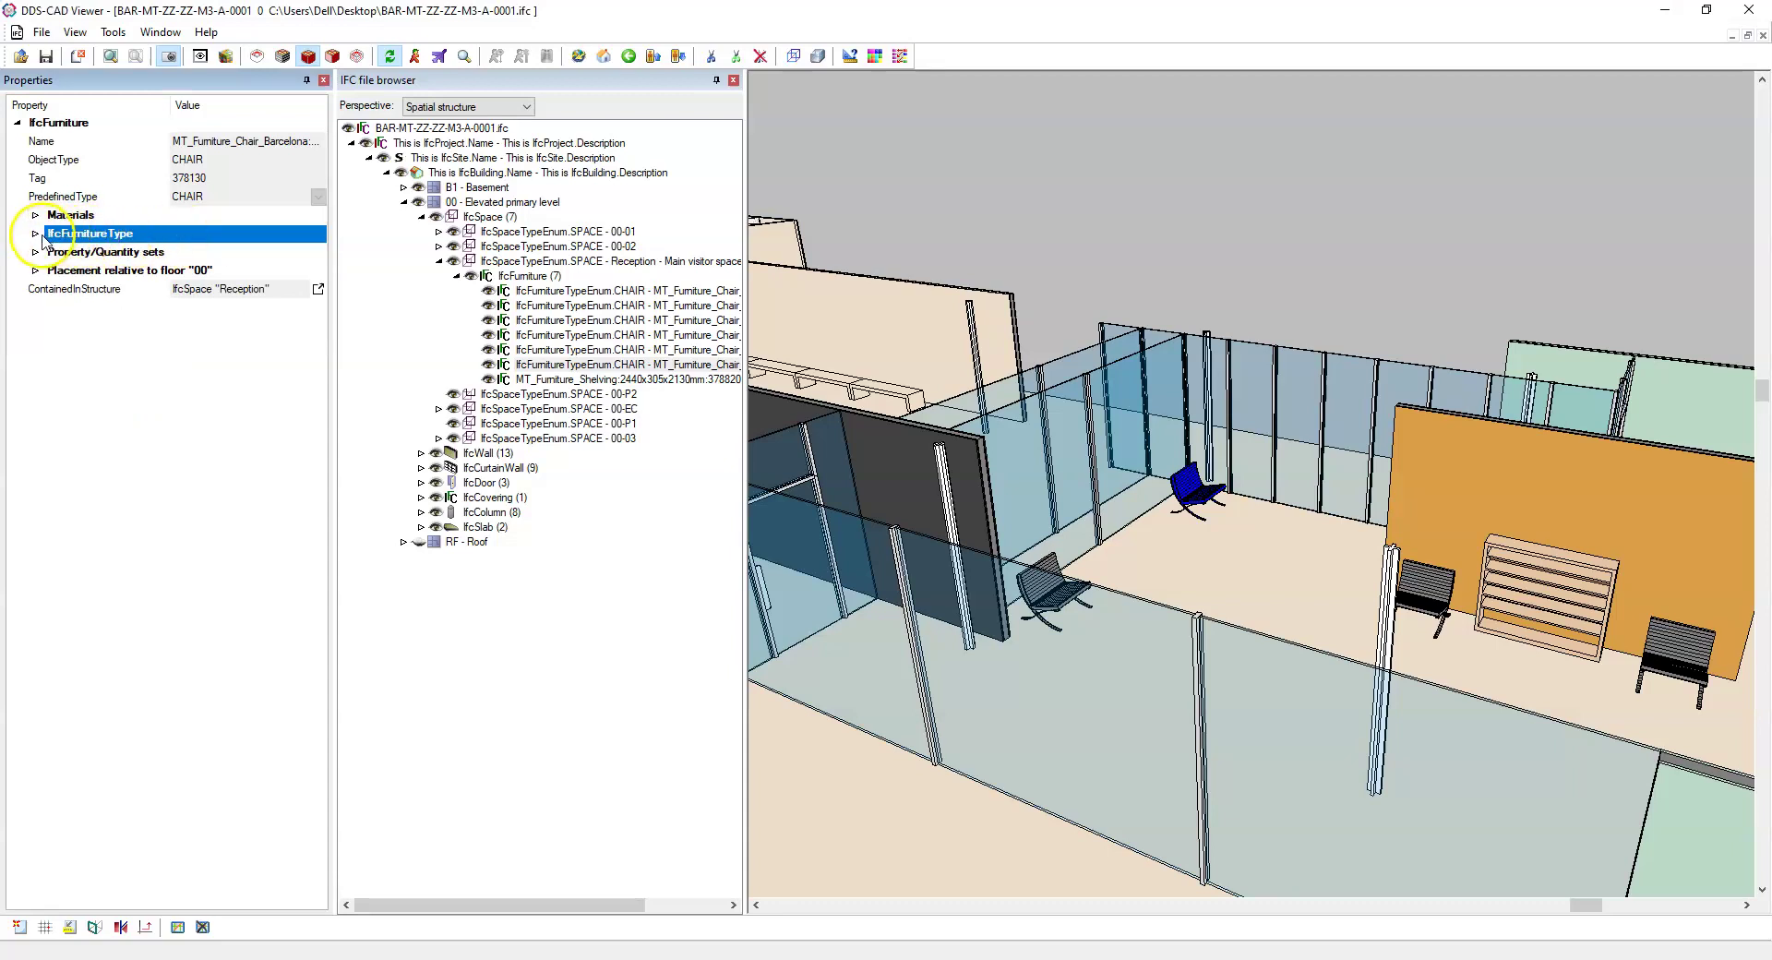
click(36, 236)
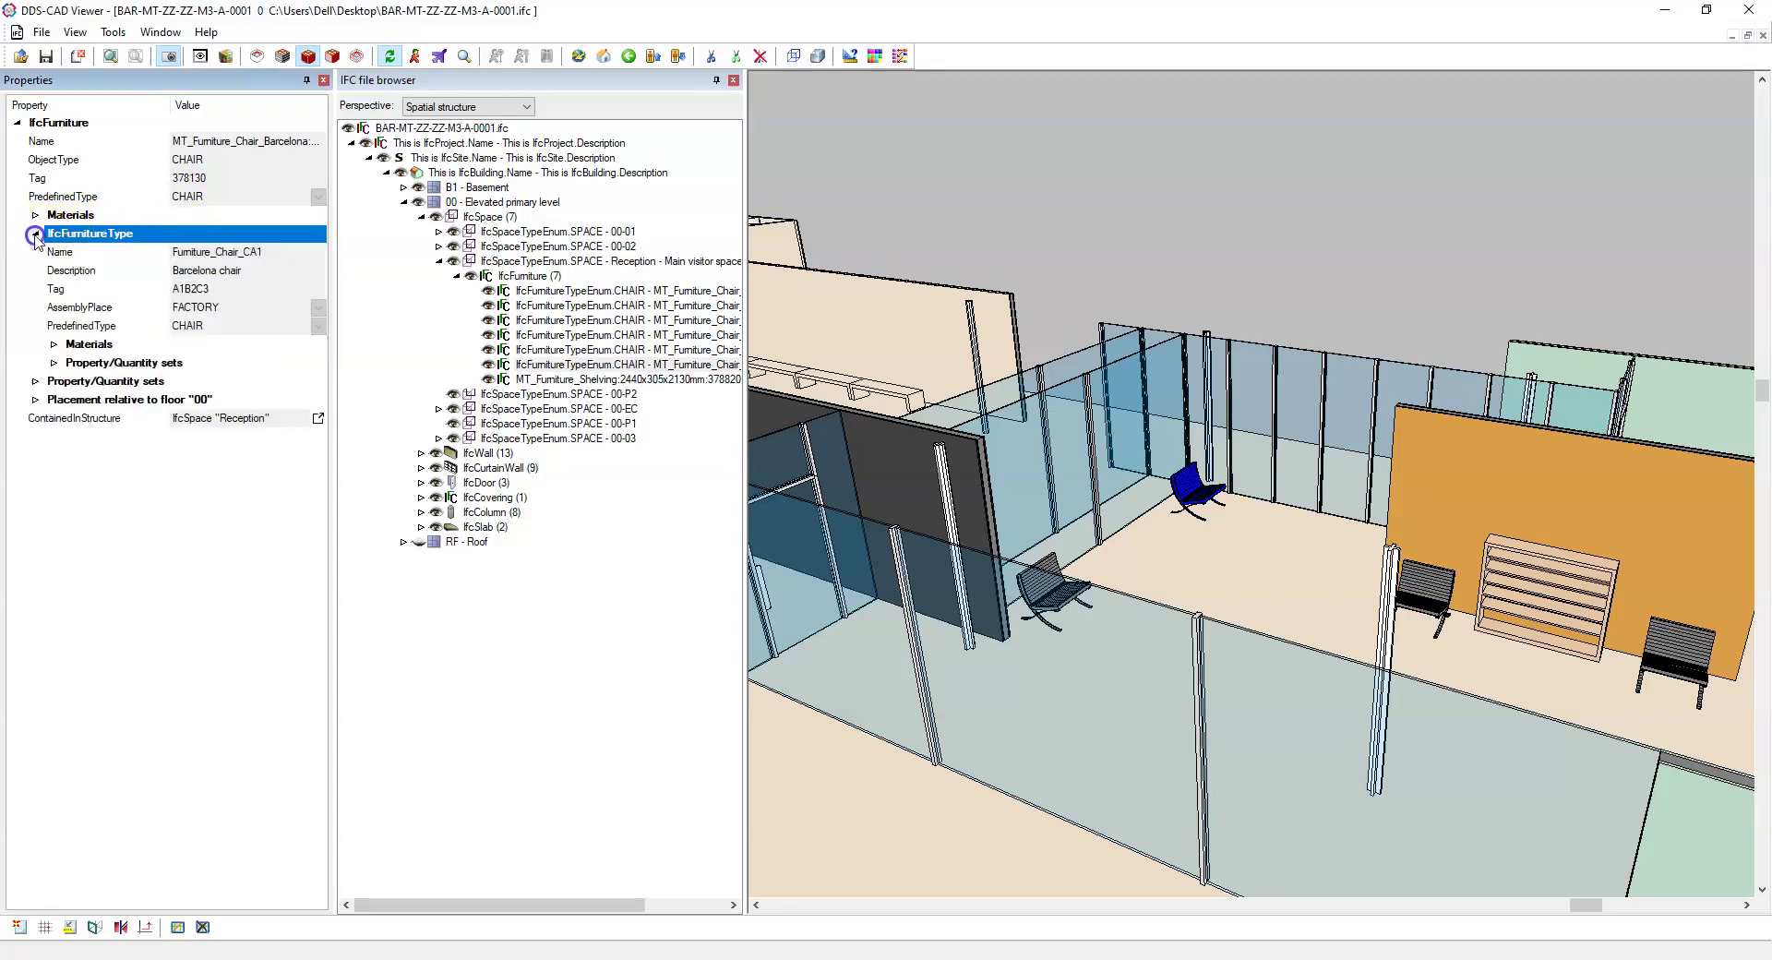
click(53, 364)
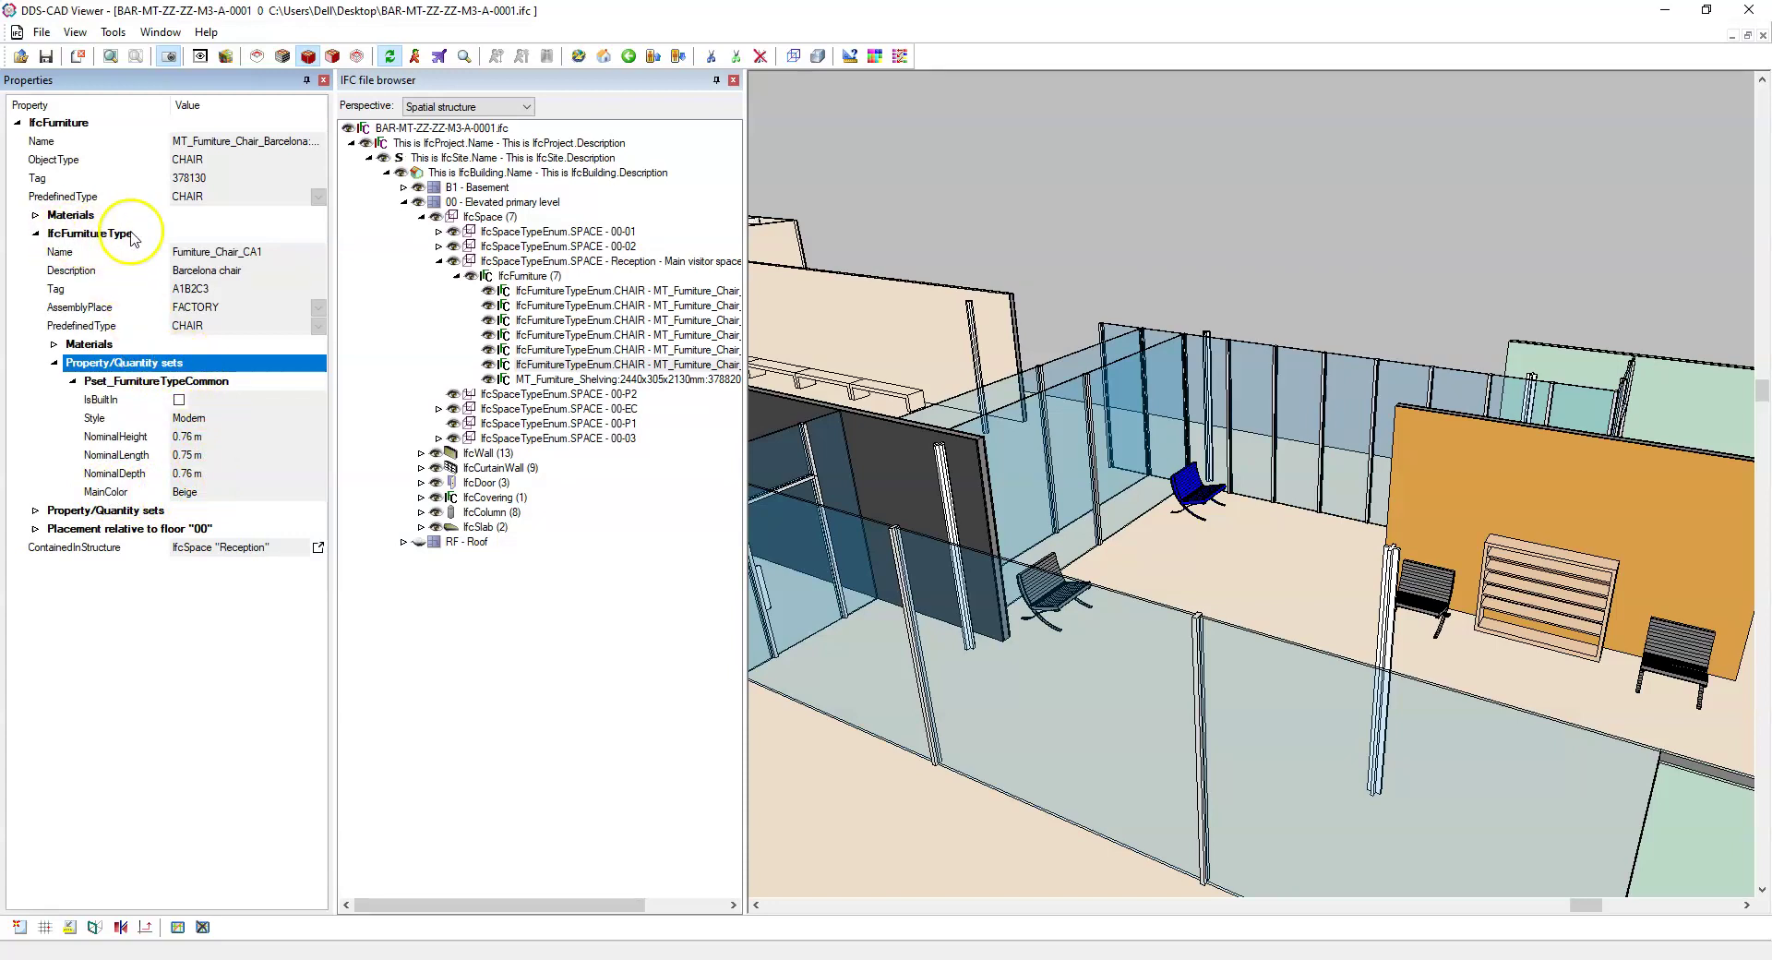
click(35, 511)
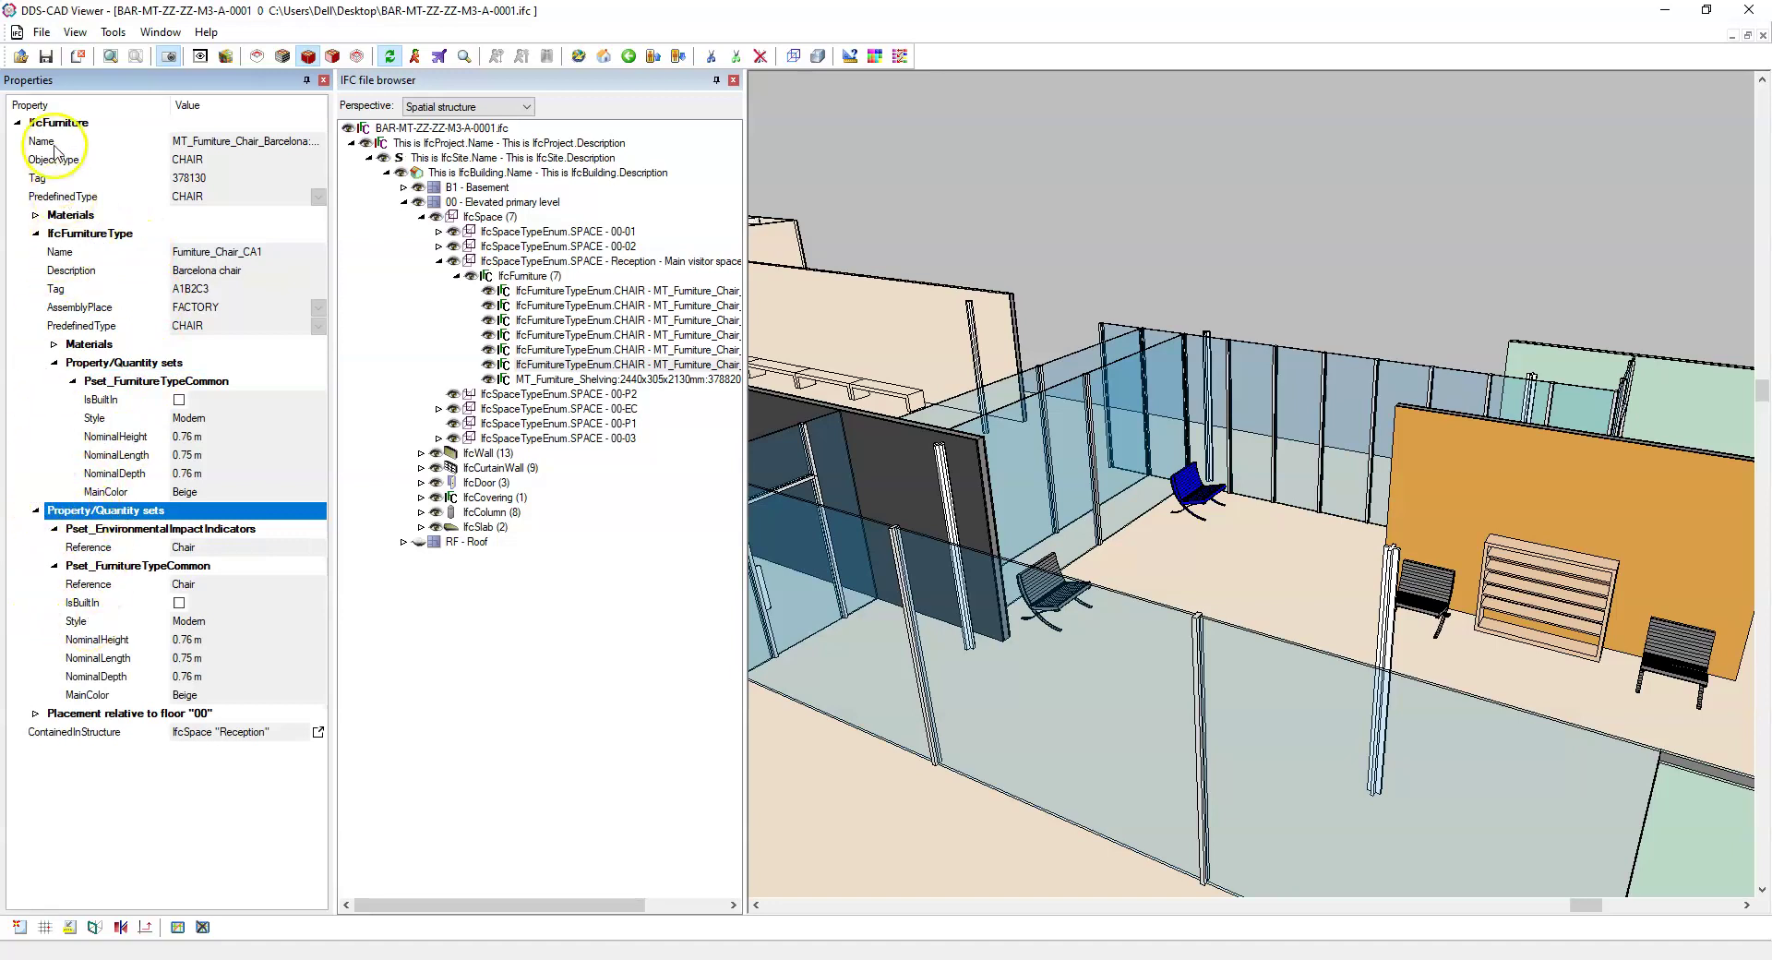
click(36, 234)
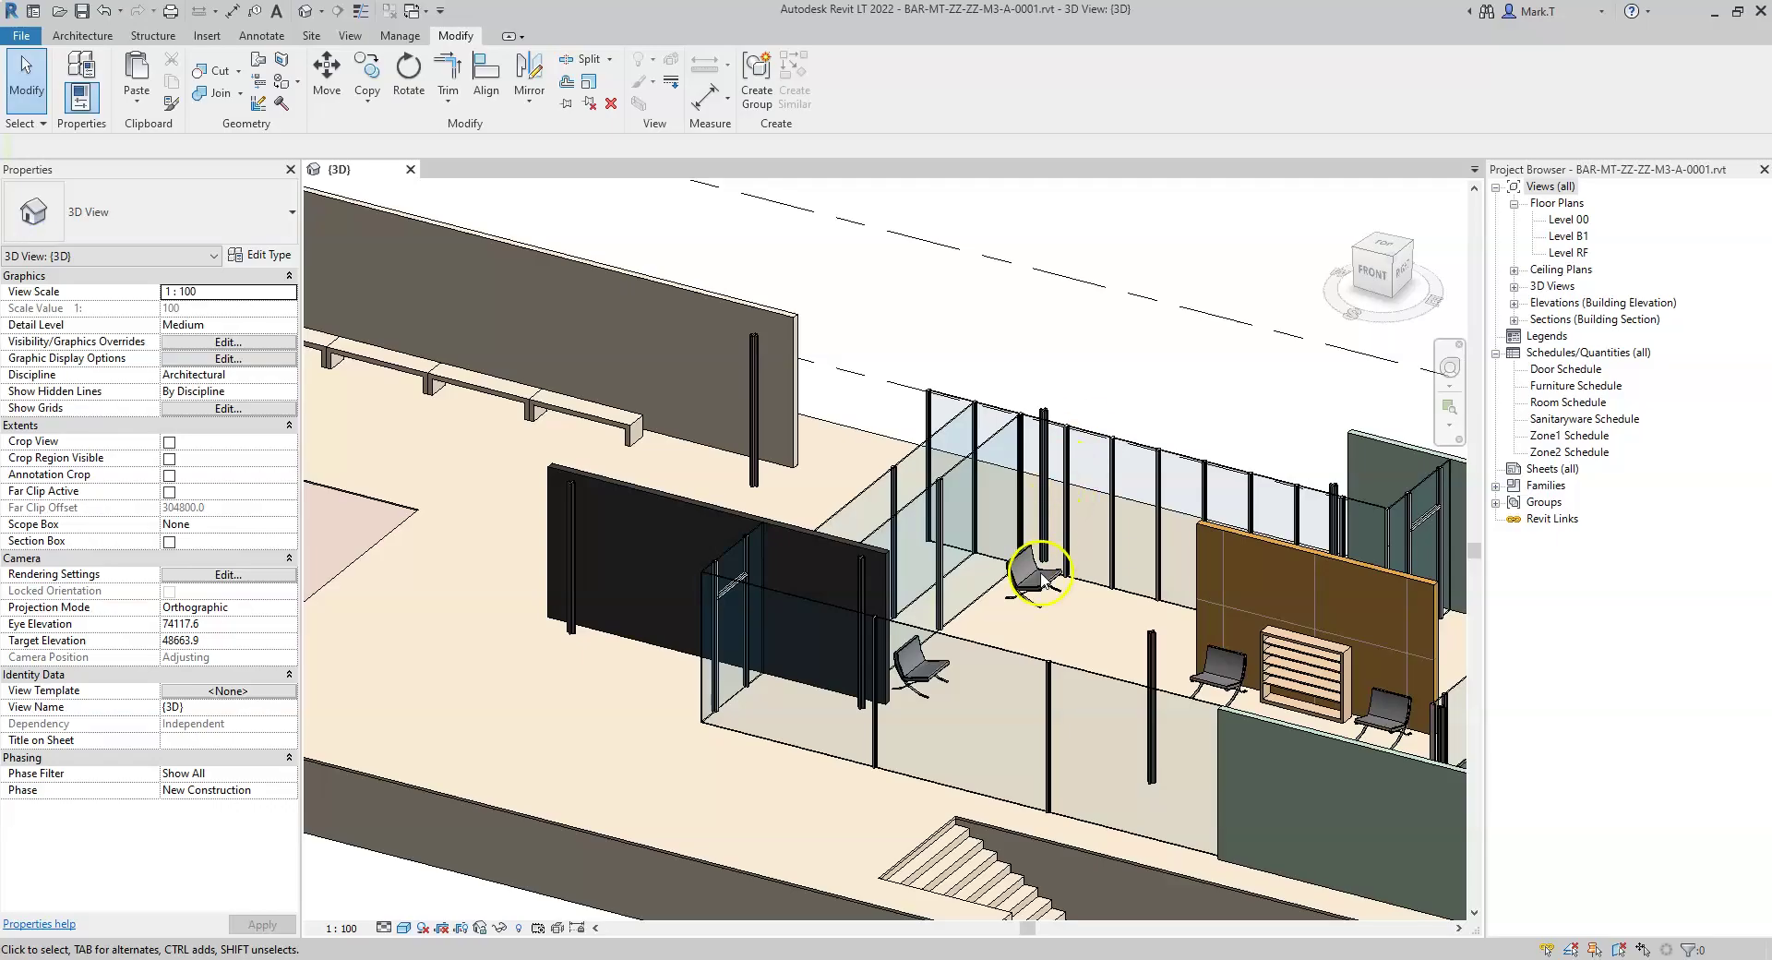
click(1041, 591)
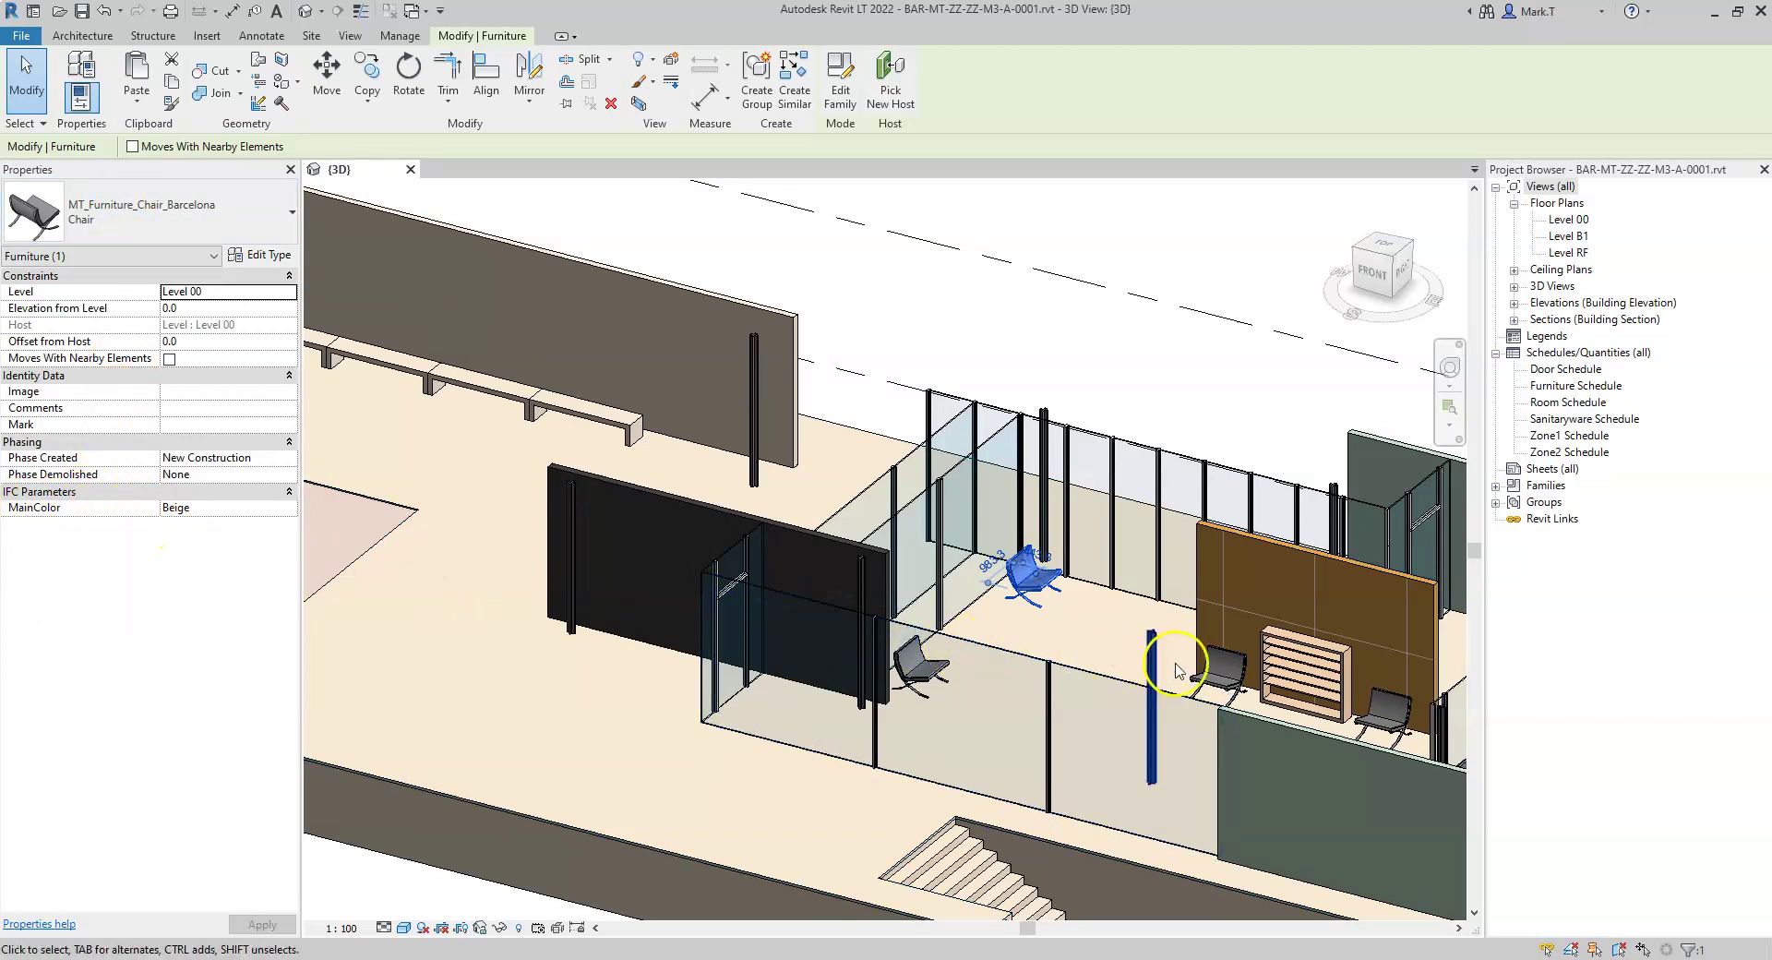
click(1240, 673)
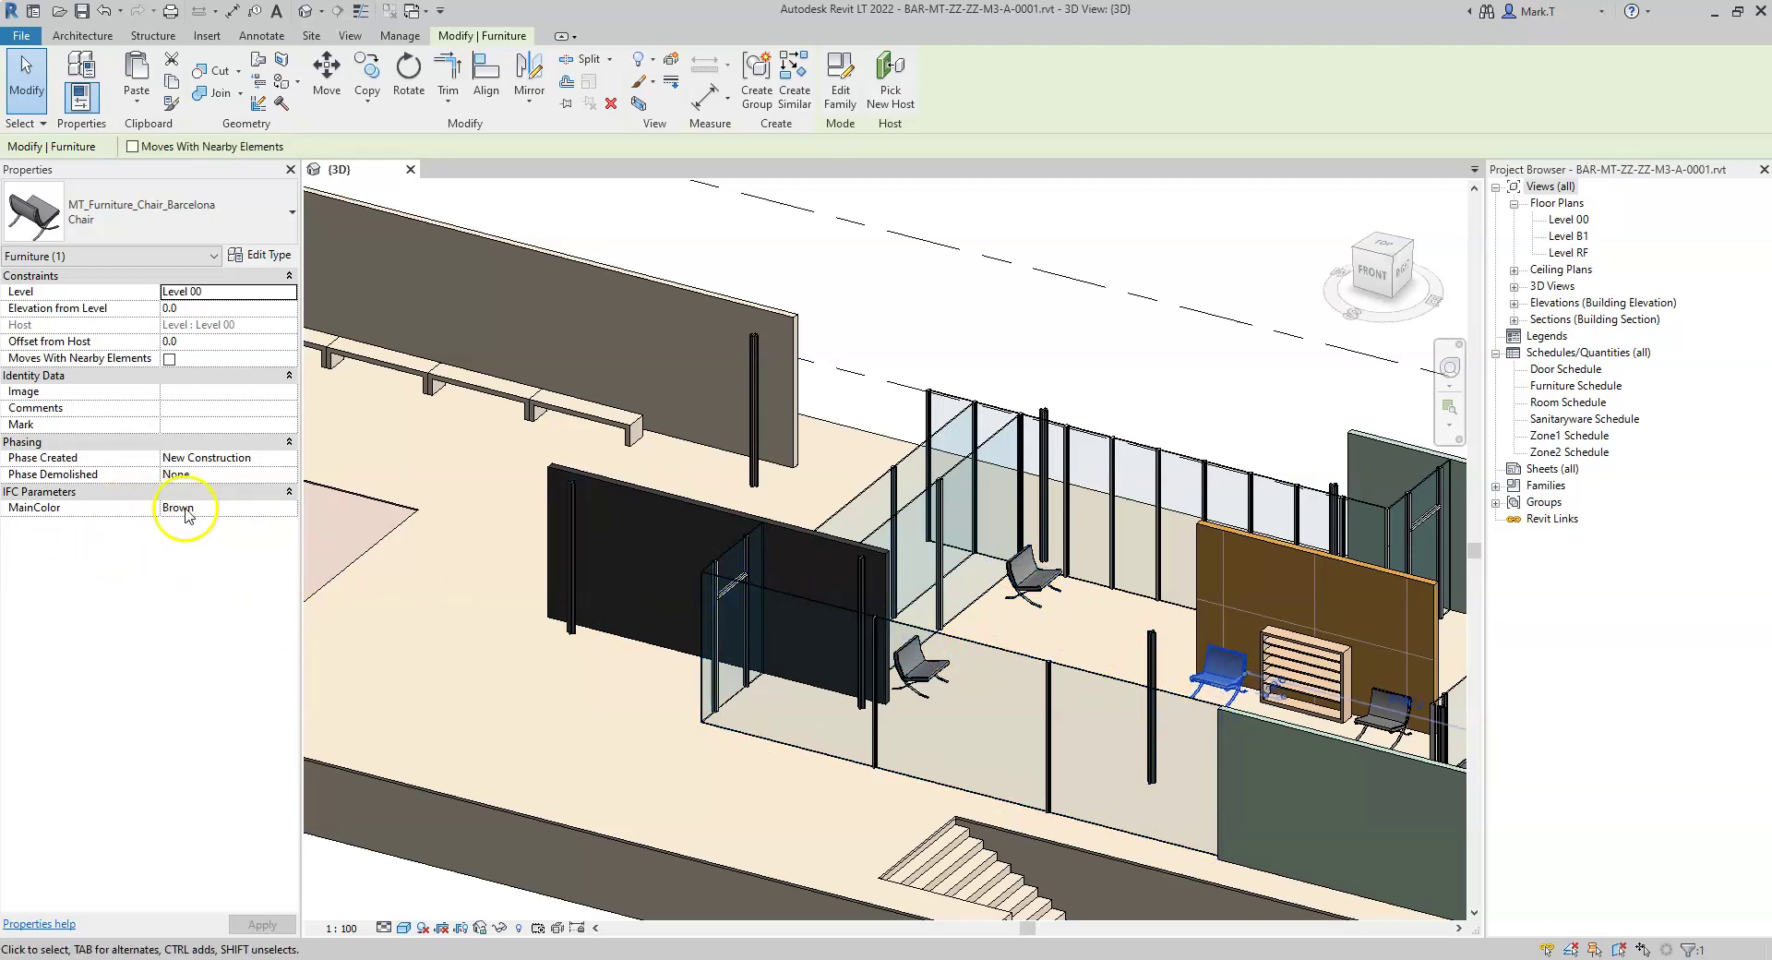
click(274, 257)
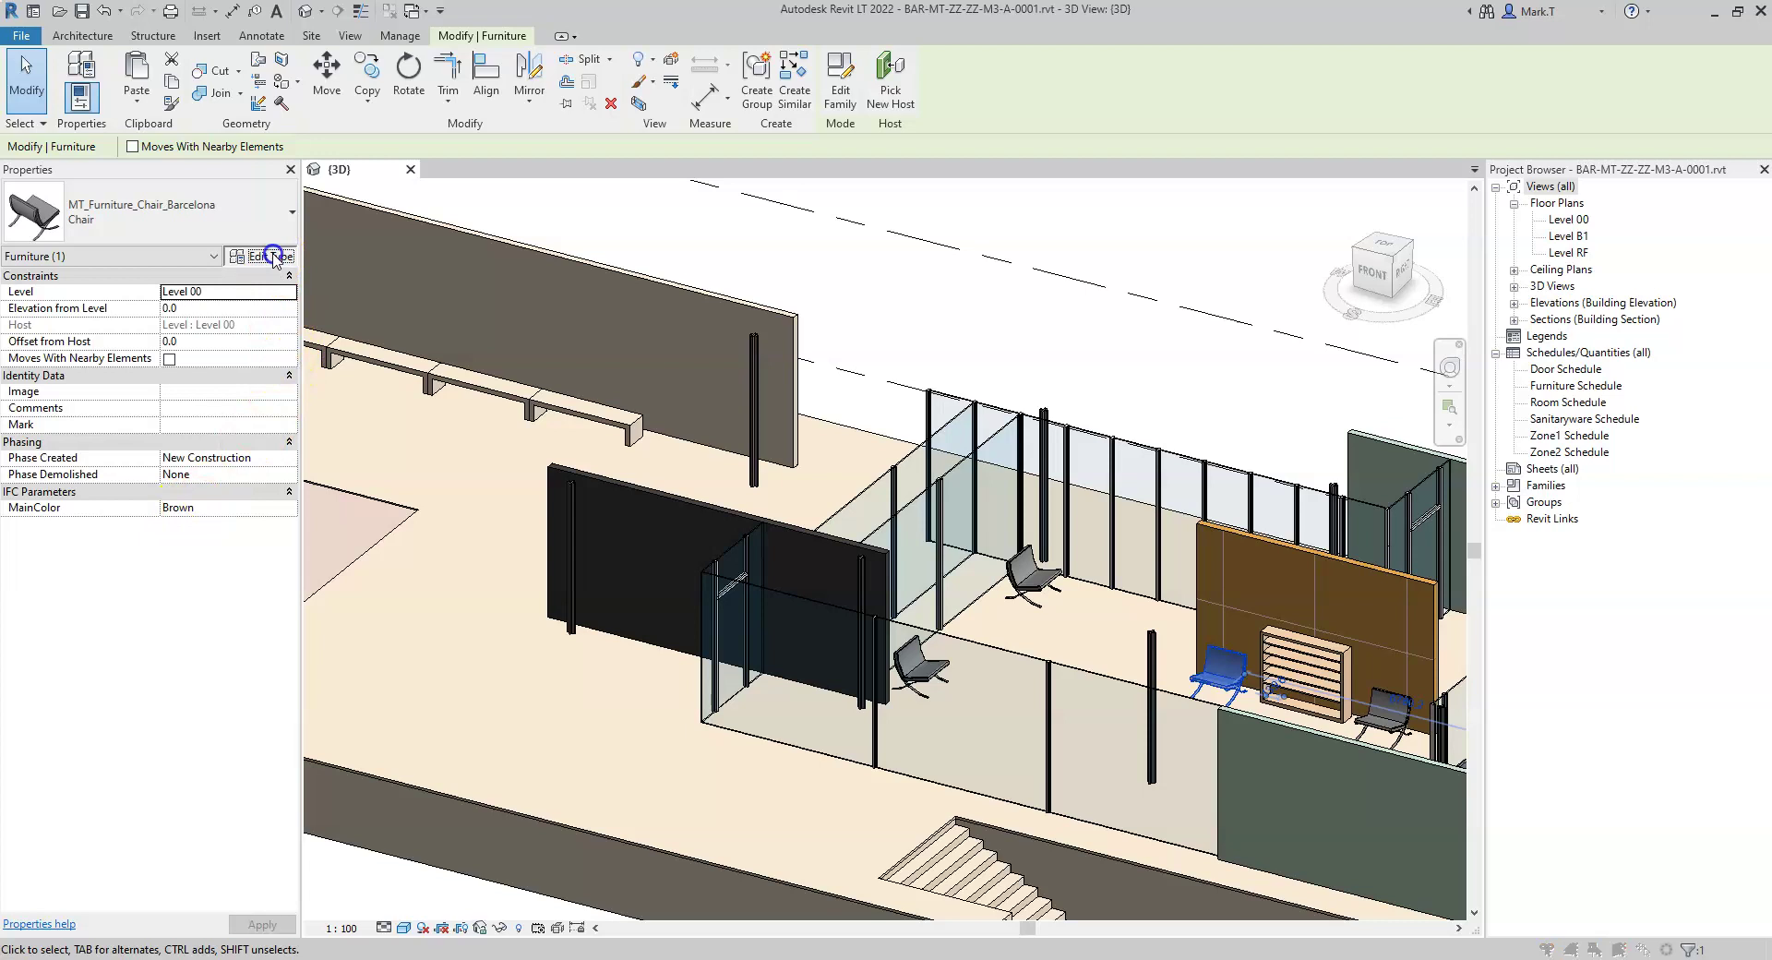
scroll(810, 551, down, 4)
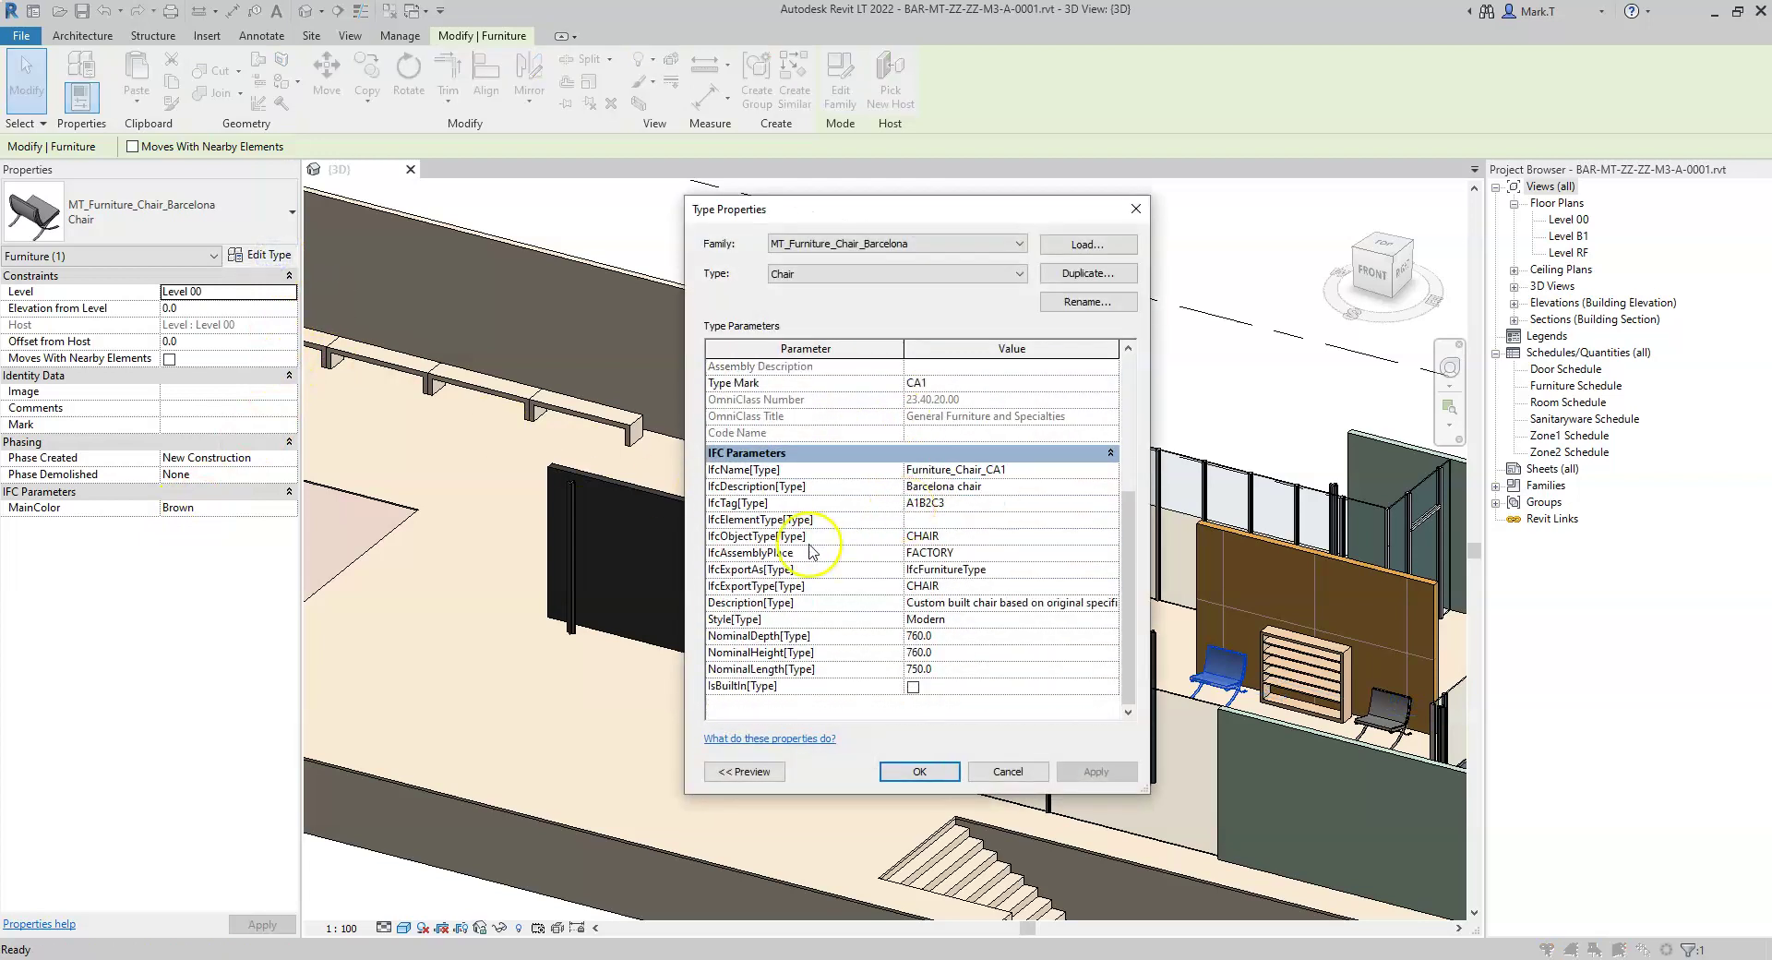
click(918, 771)
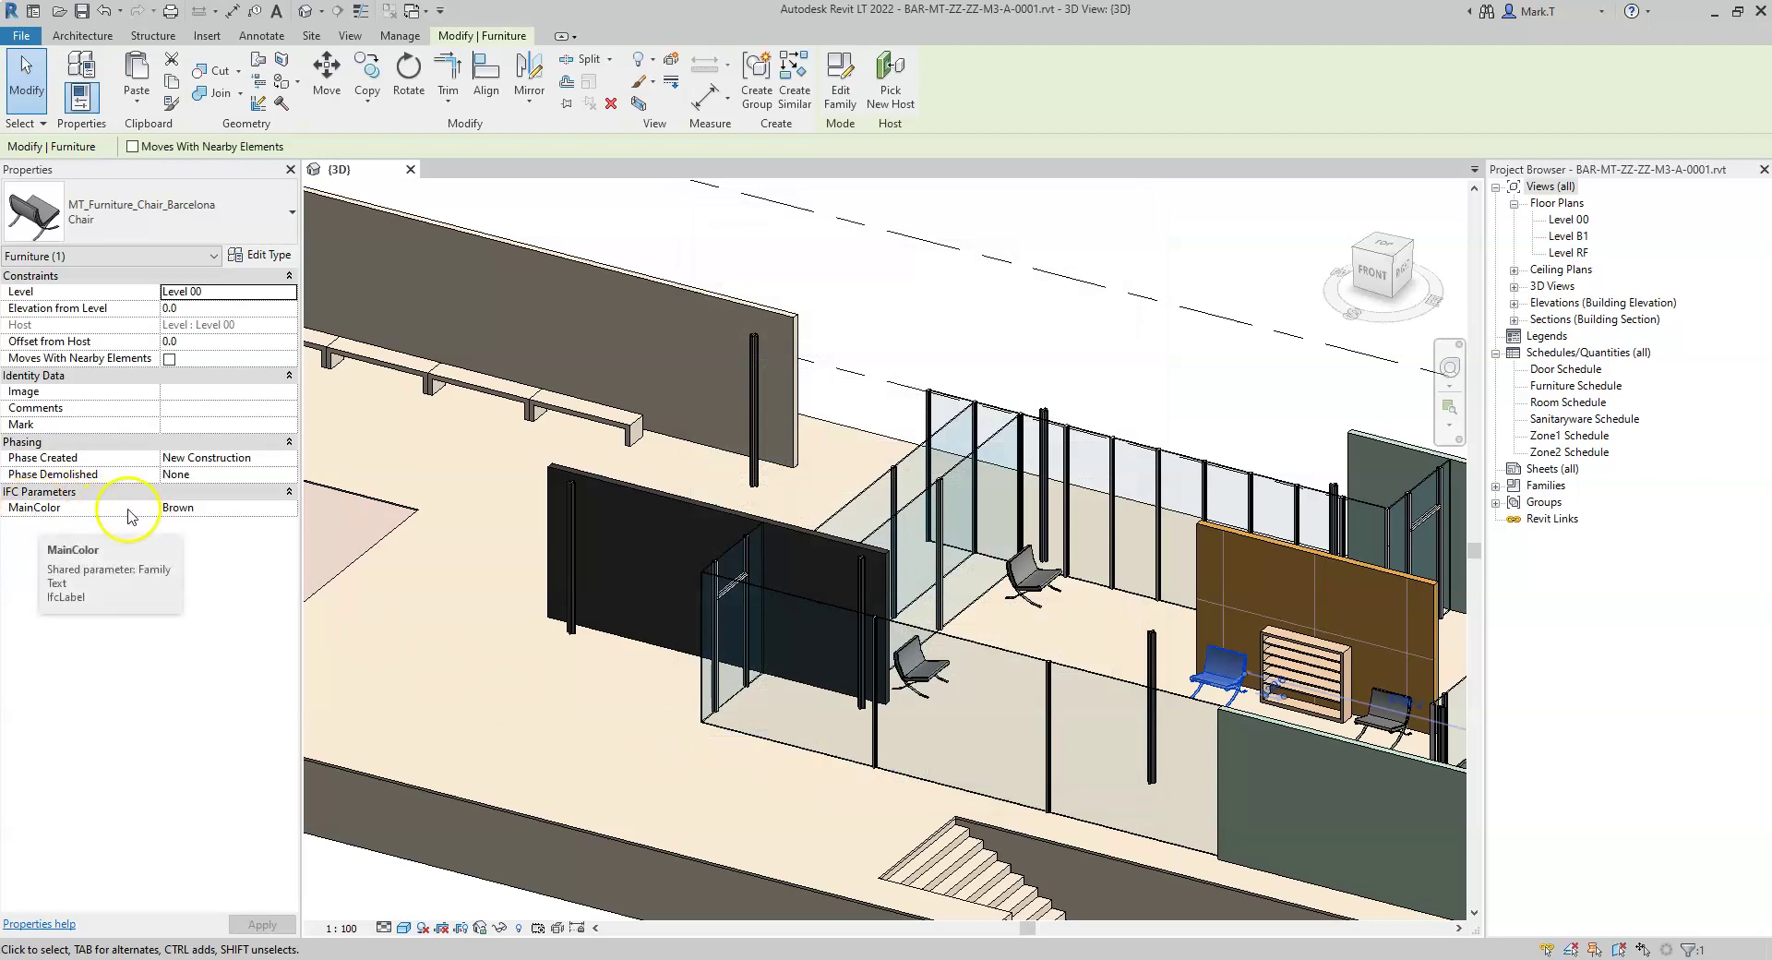
click(733, 229)
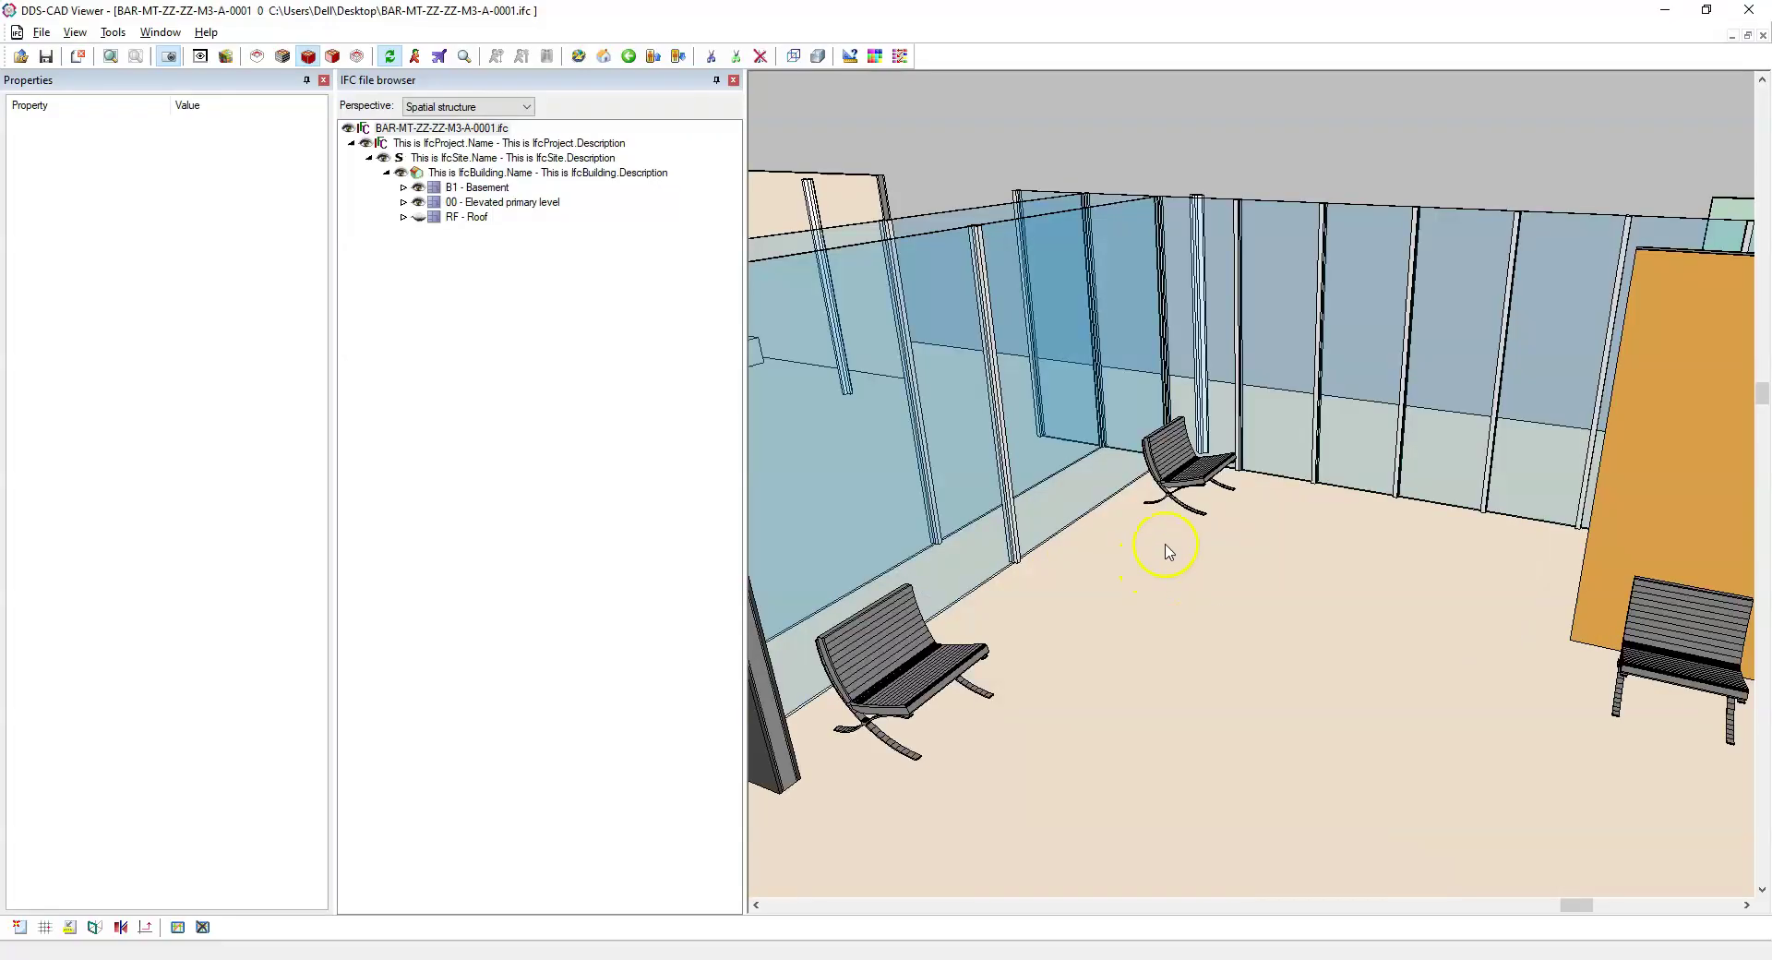
Select the chair, confirm MainColor Beige sits only in the instance property set, and collapse the type Pset.
scroll(1168, 551, down, 3)
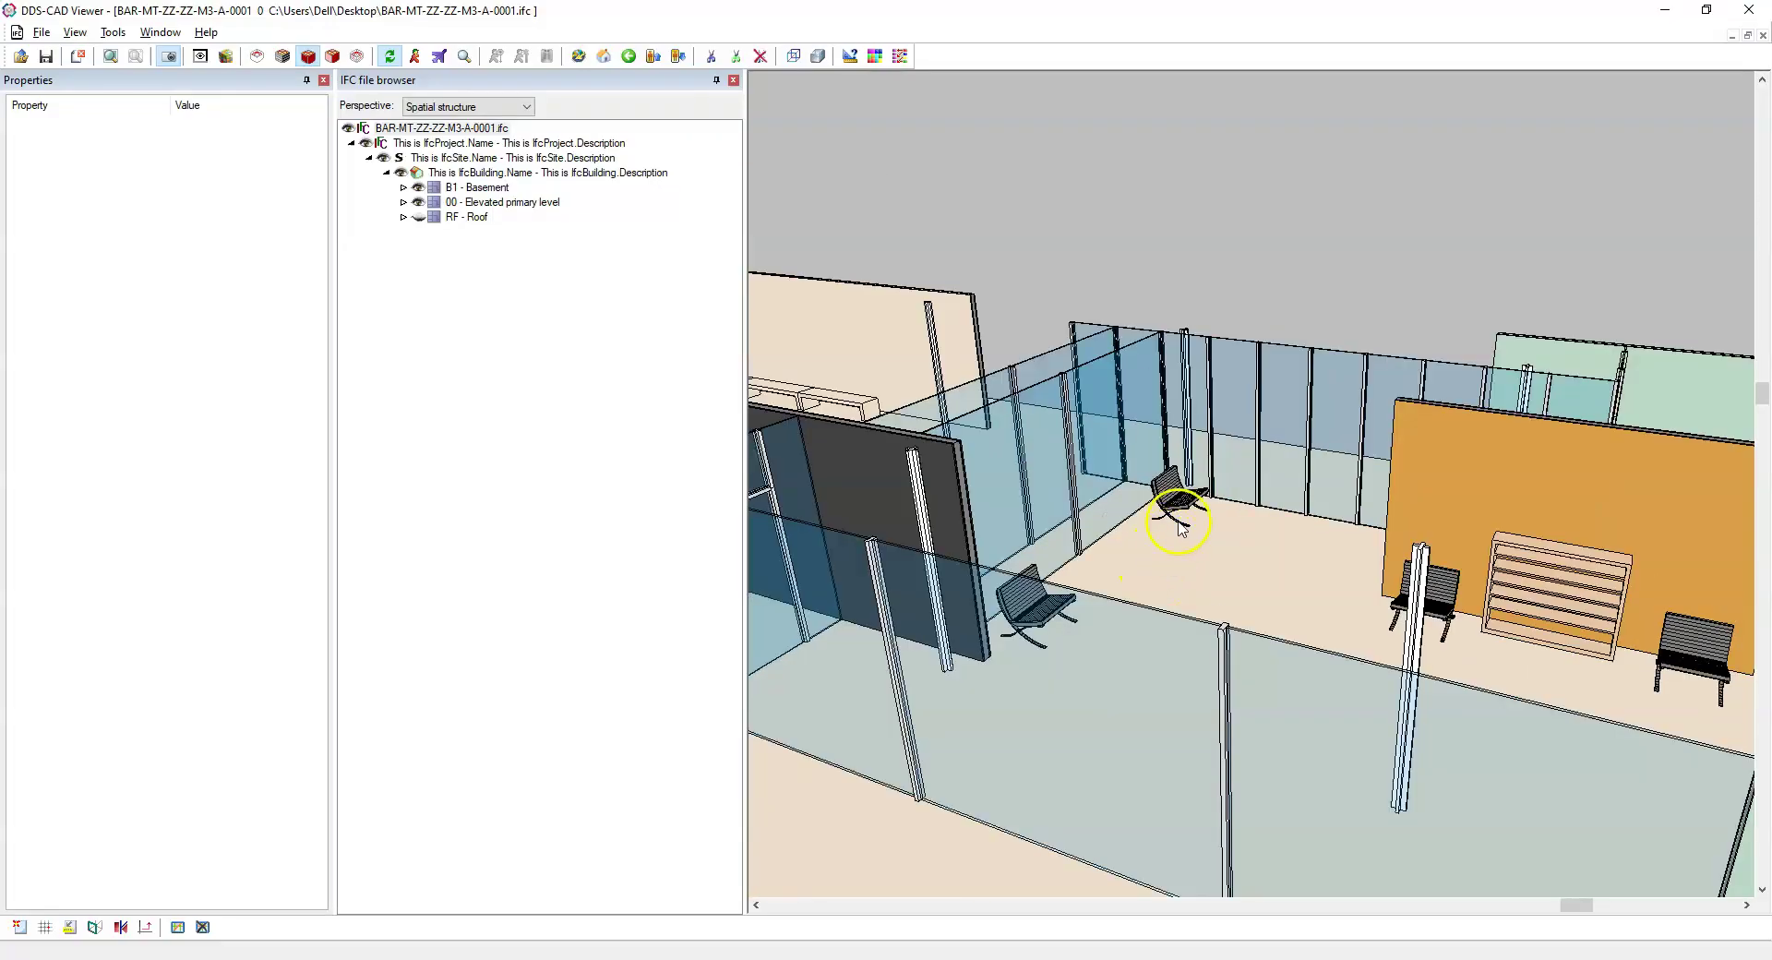
click(1185, 510)
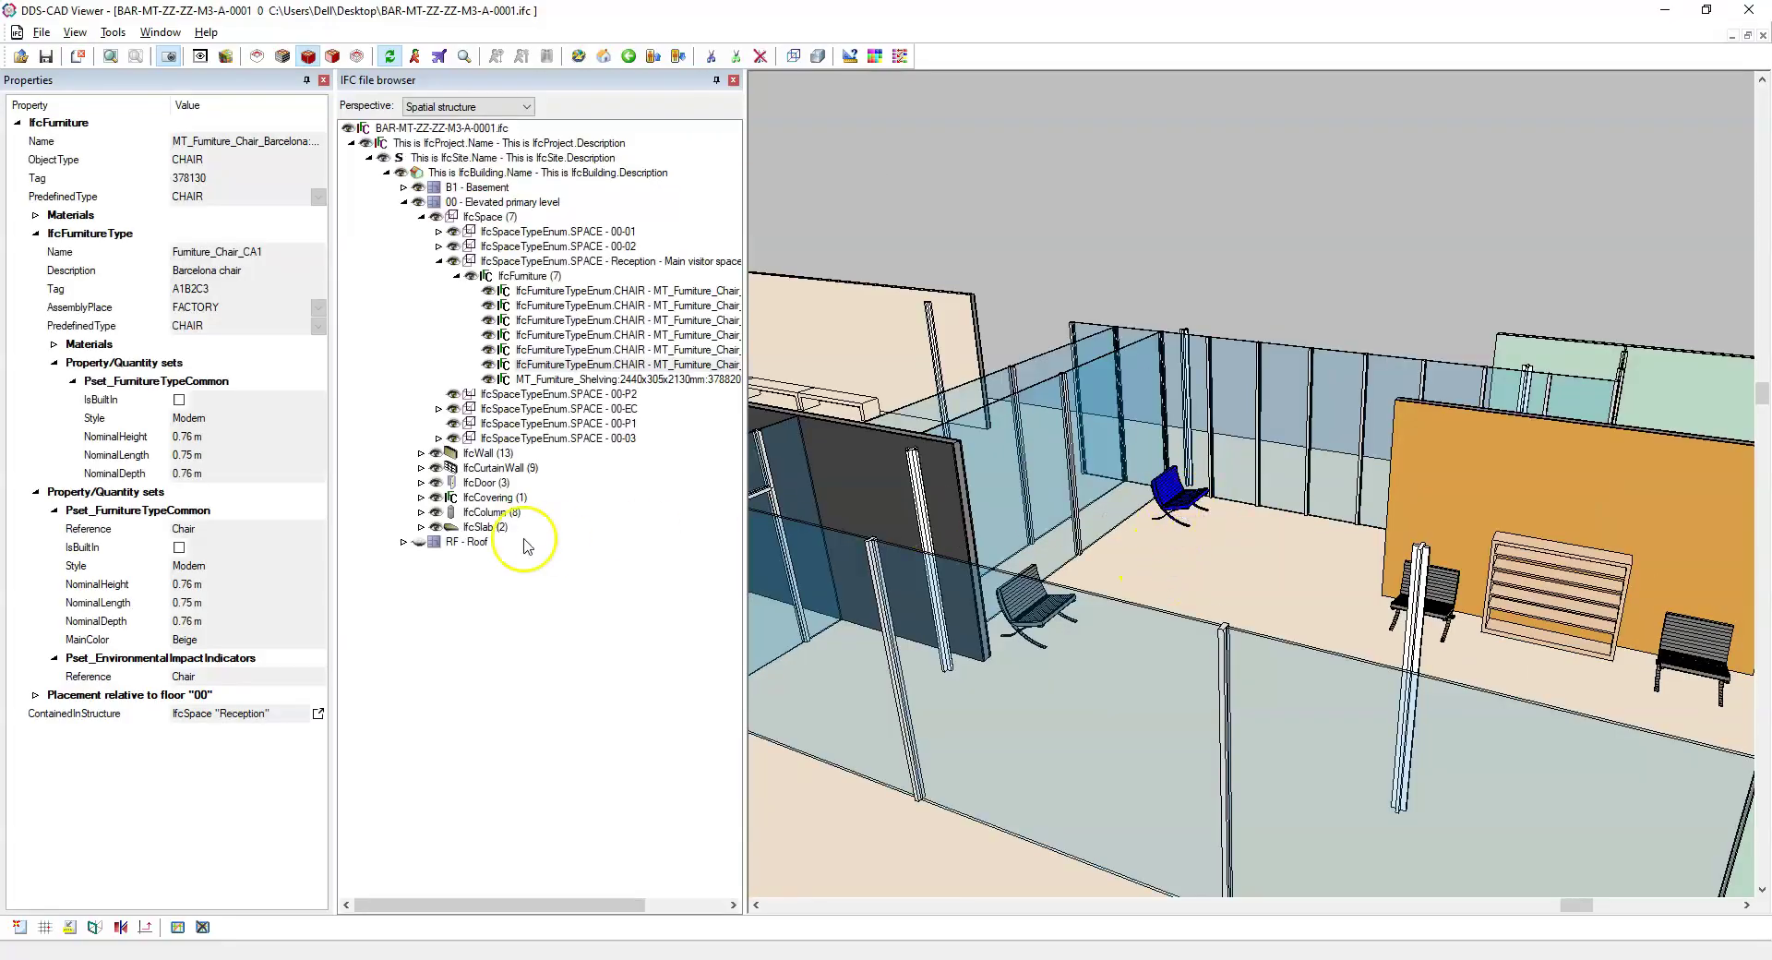
click(80, 467)
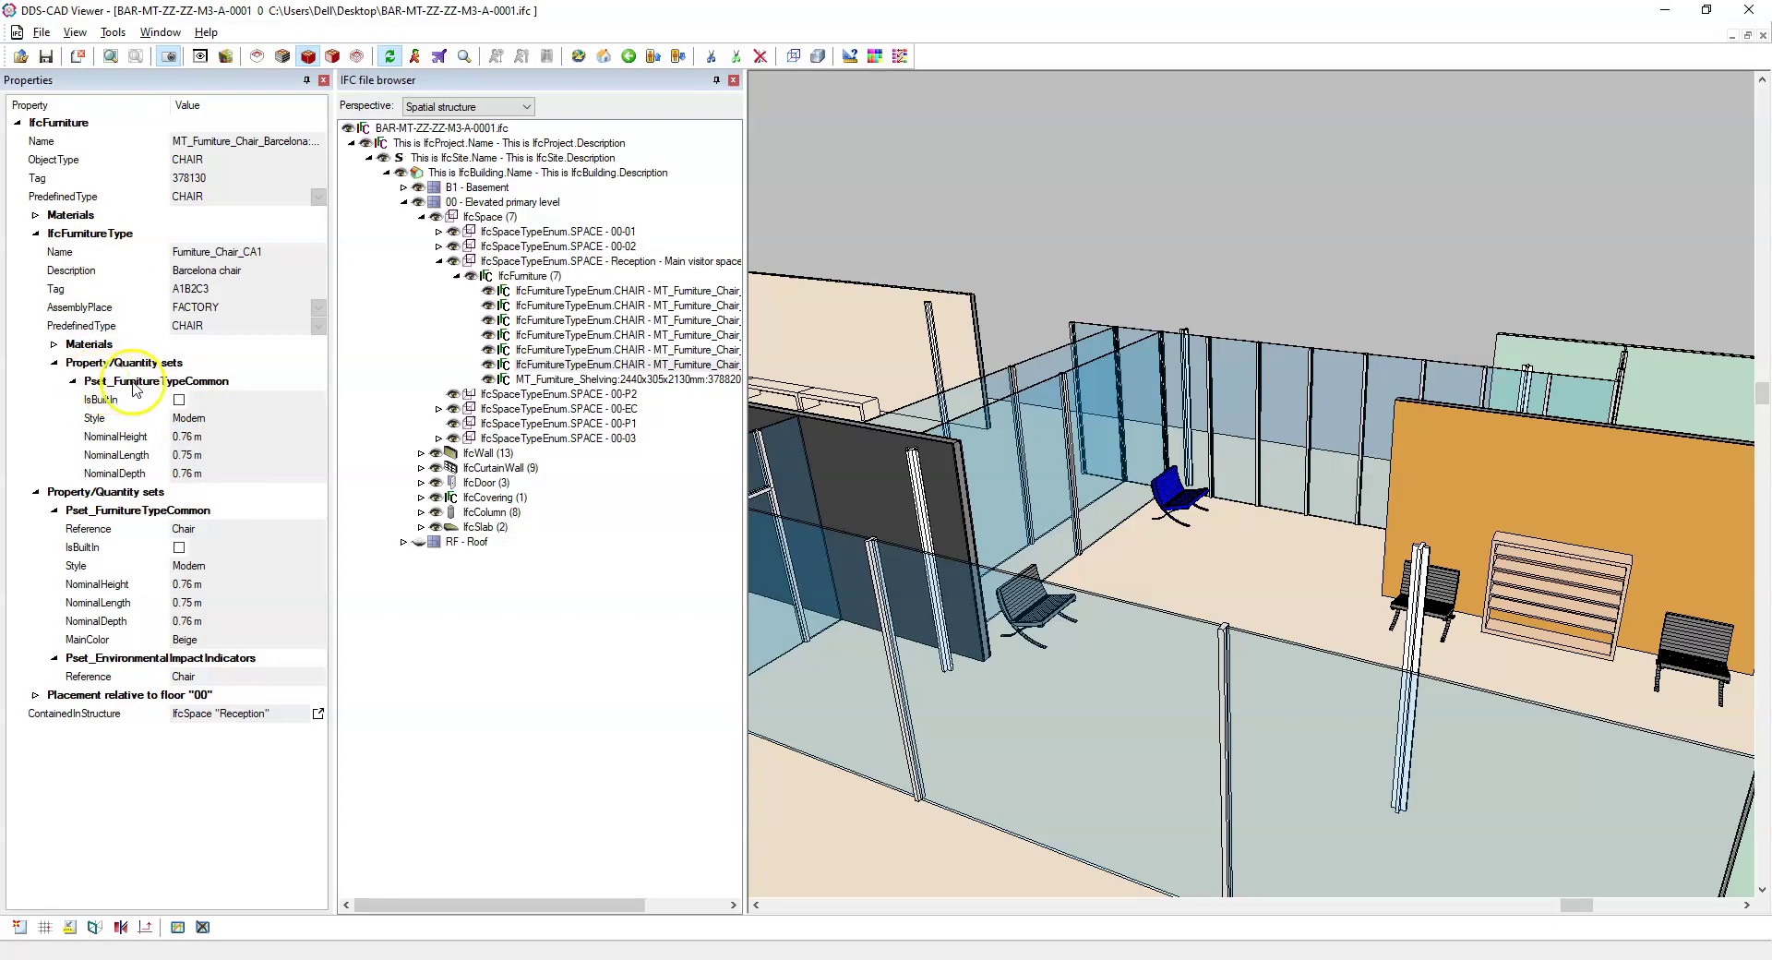
click(71, 380)
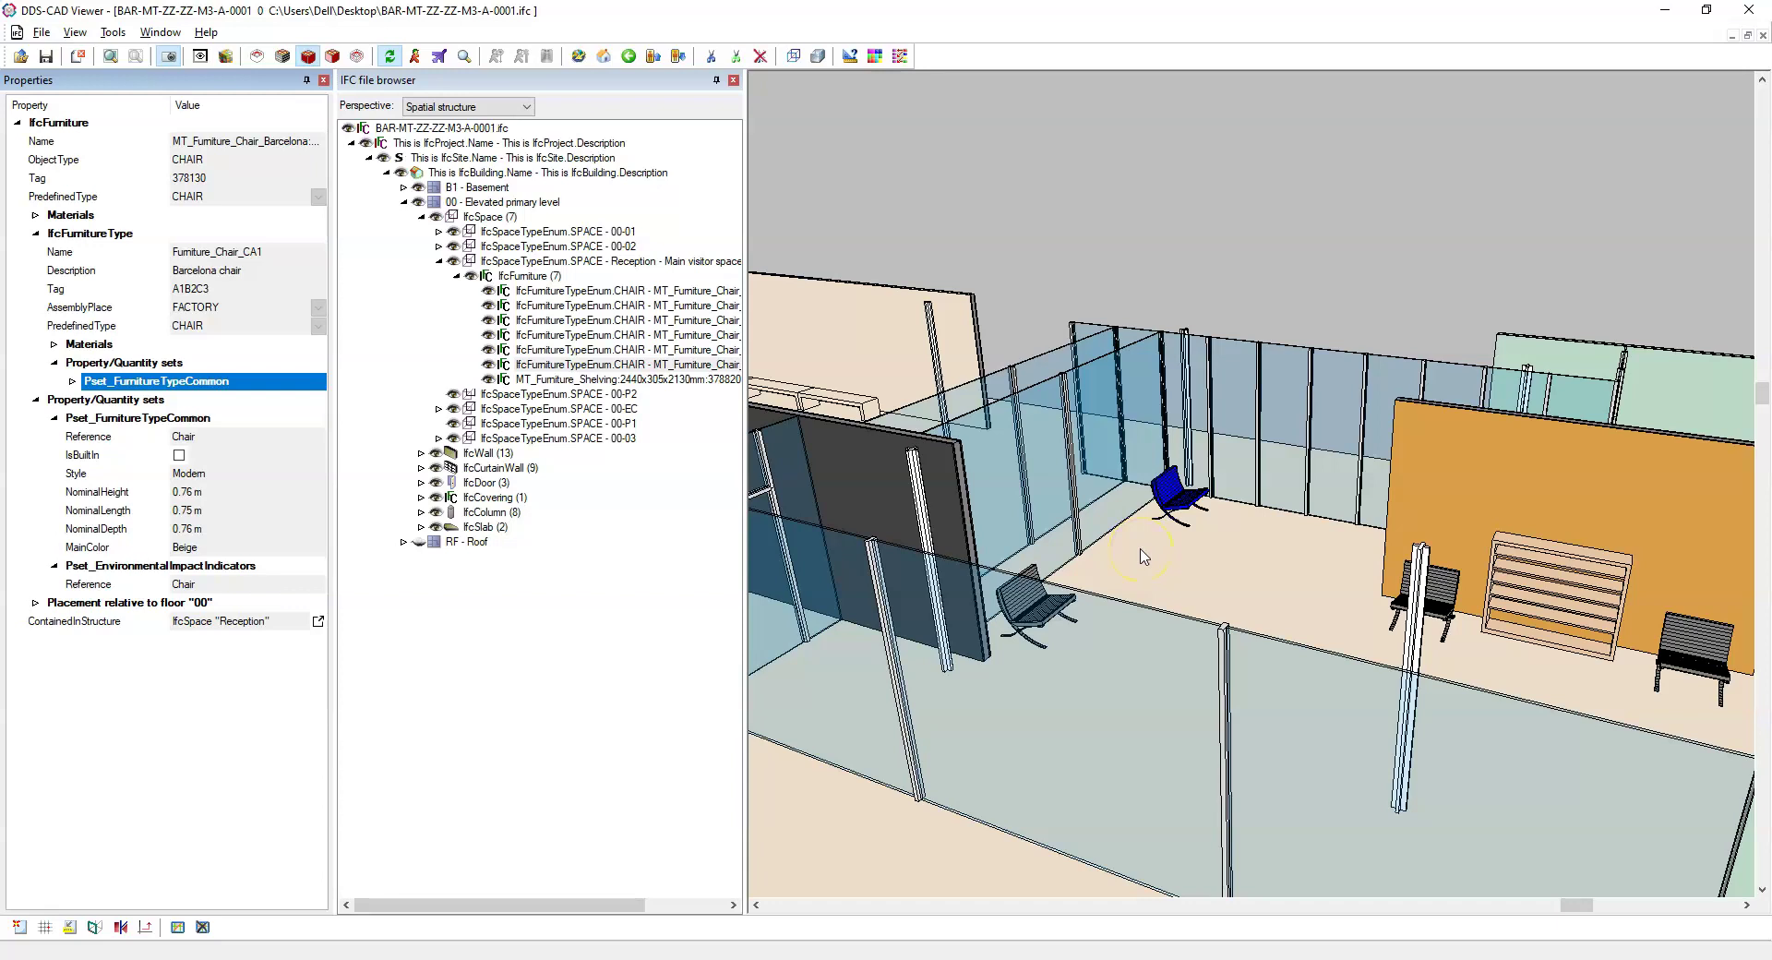
scroll(1143, 555, down, 2)
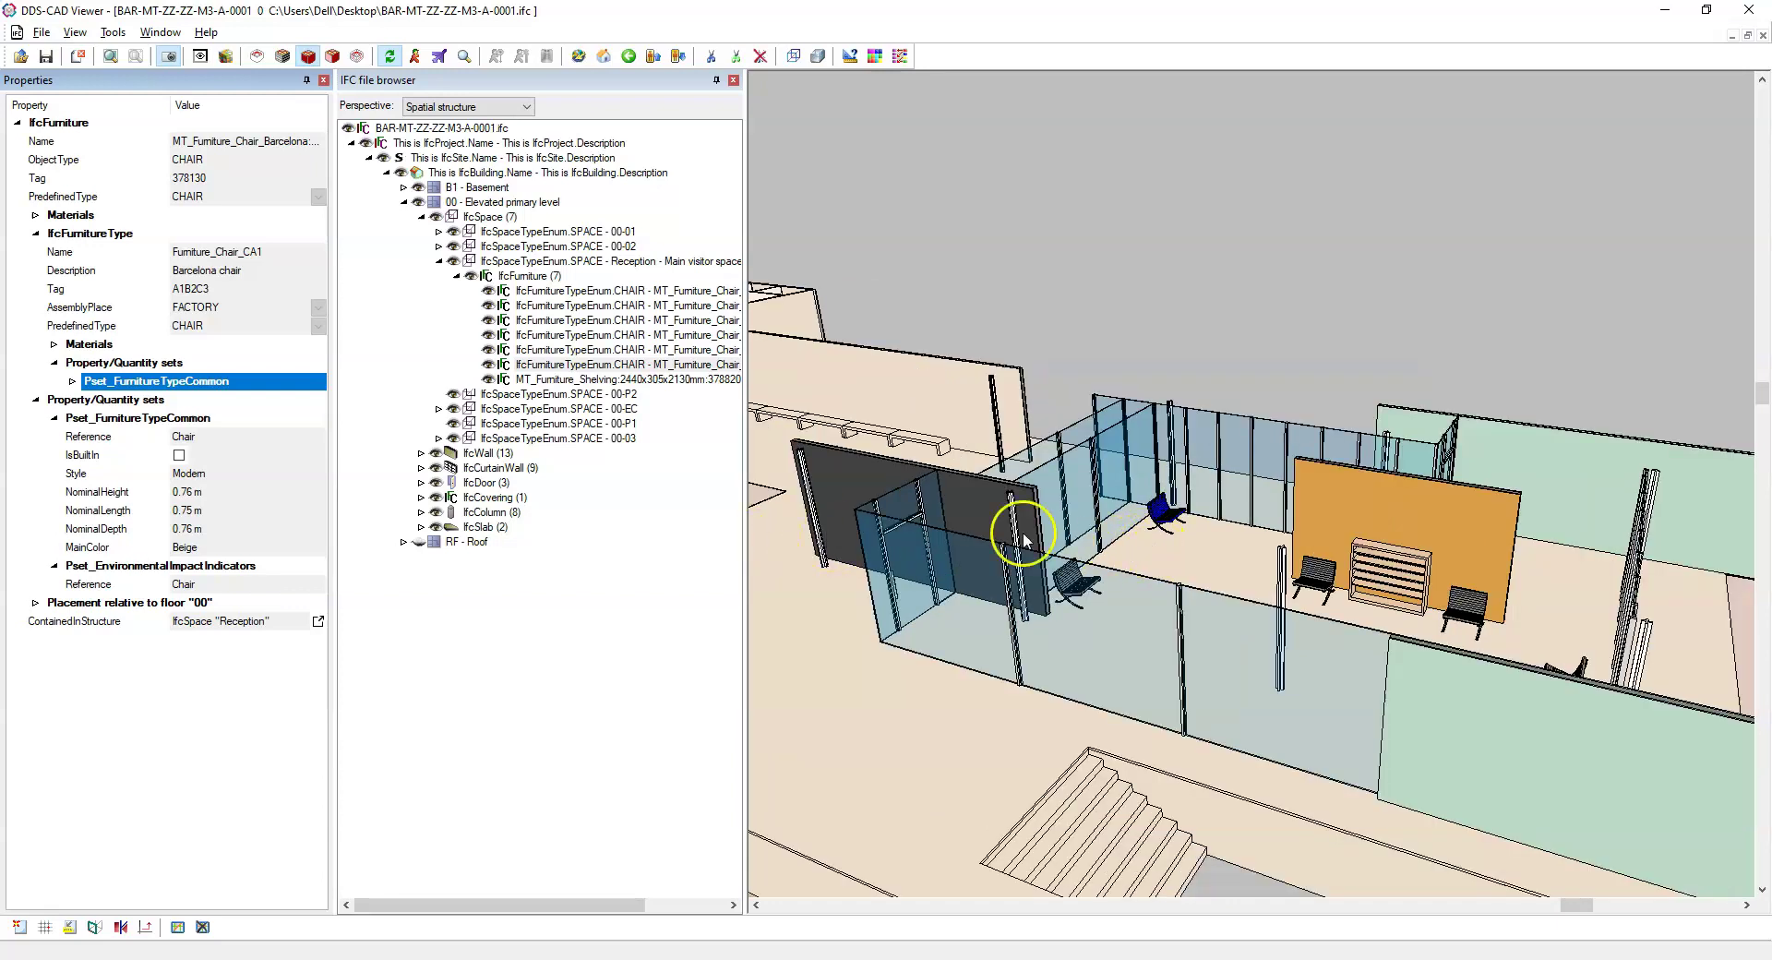
middle_drag(1188, 543, 1187, 555)
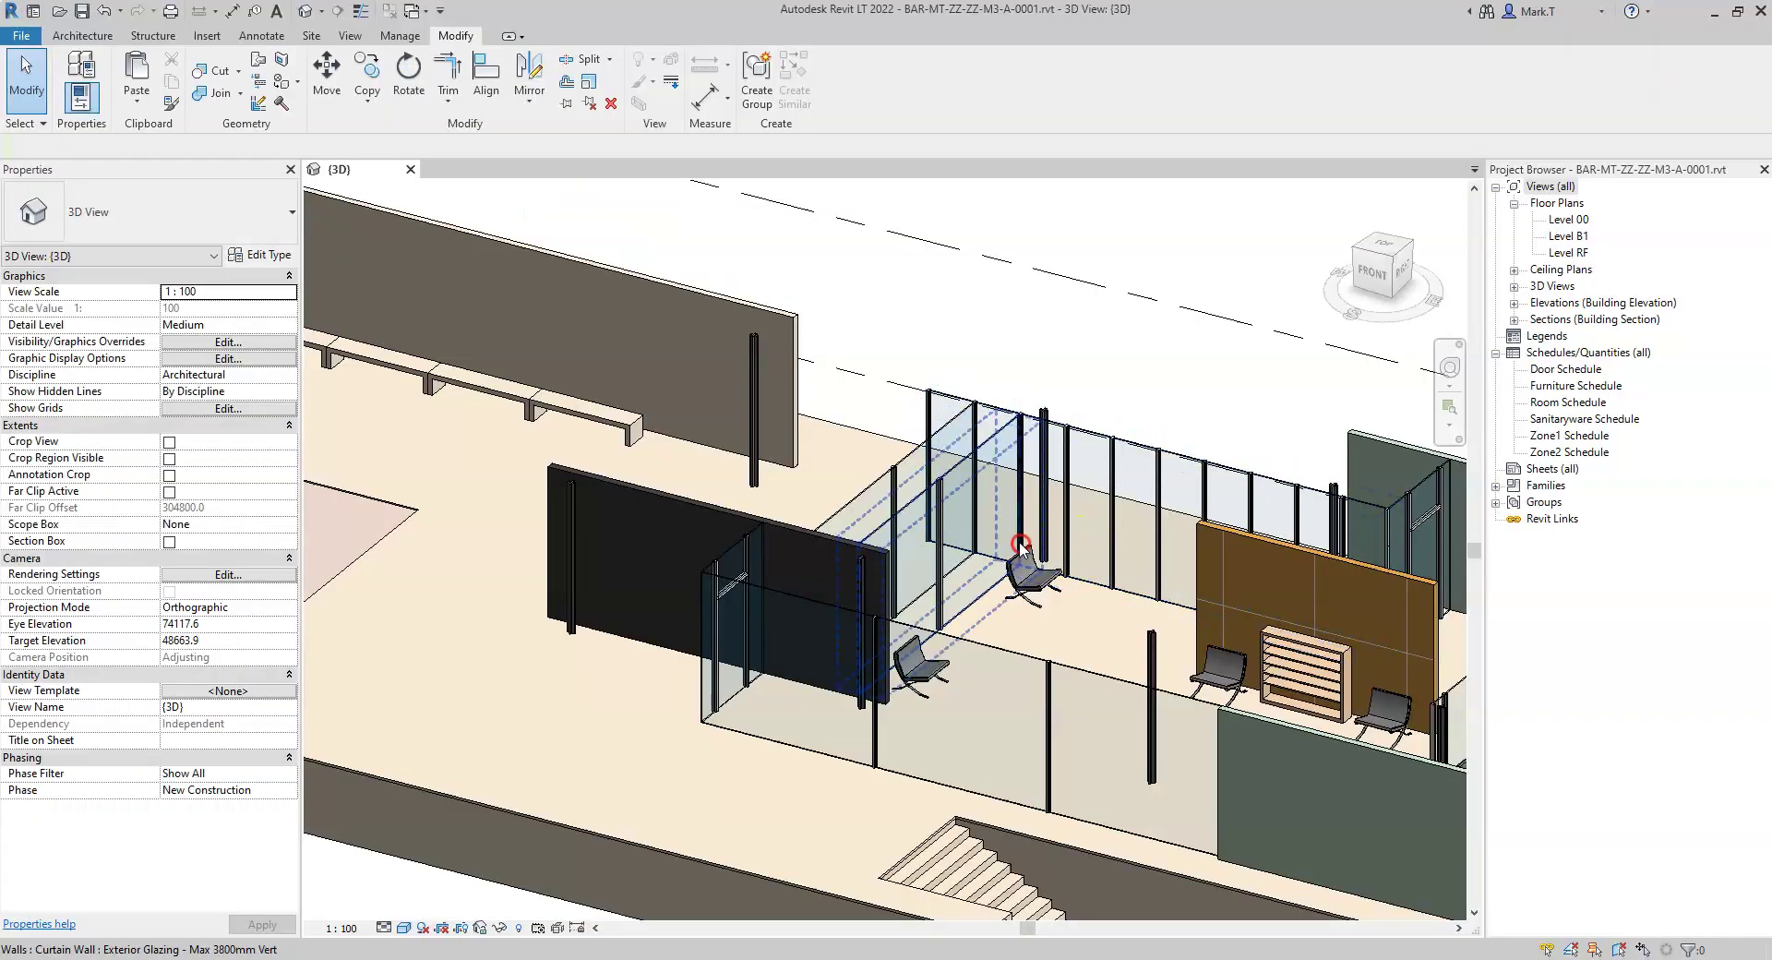
scroll(881, 531, up, 2)
click(886, 545)
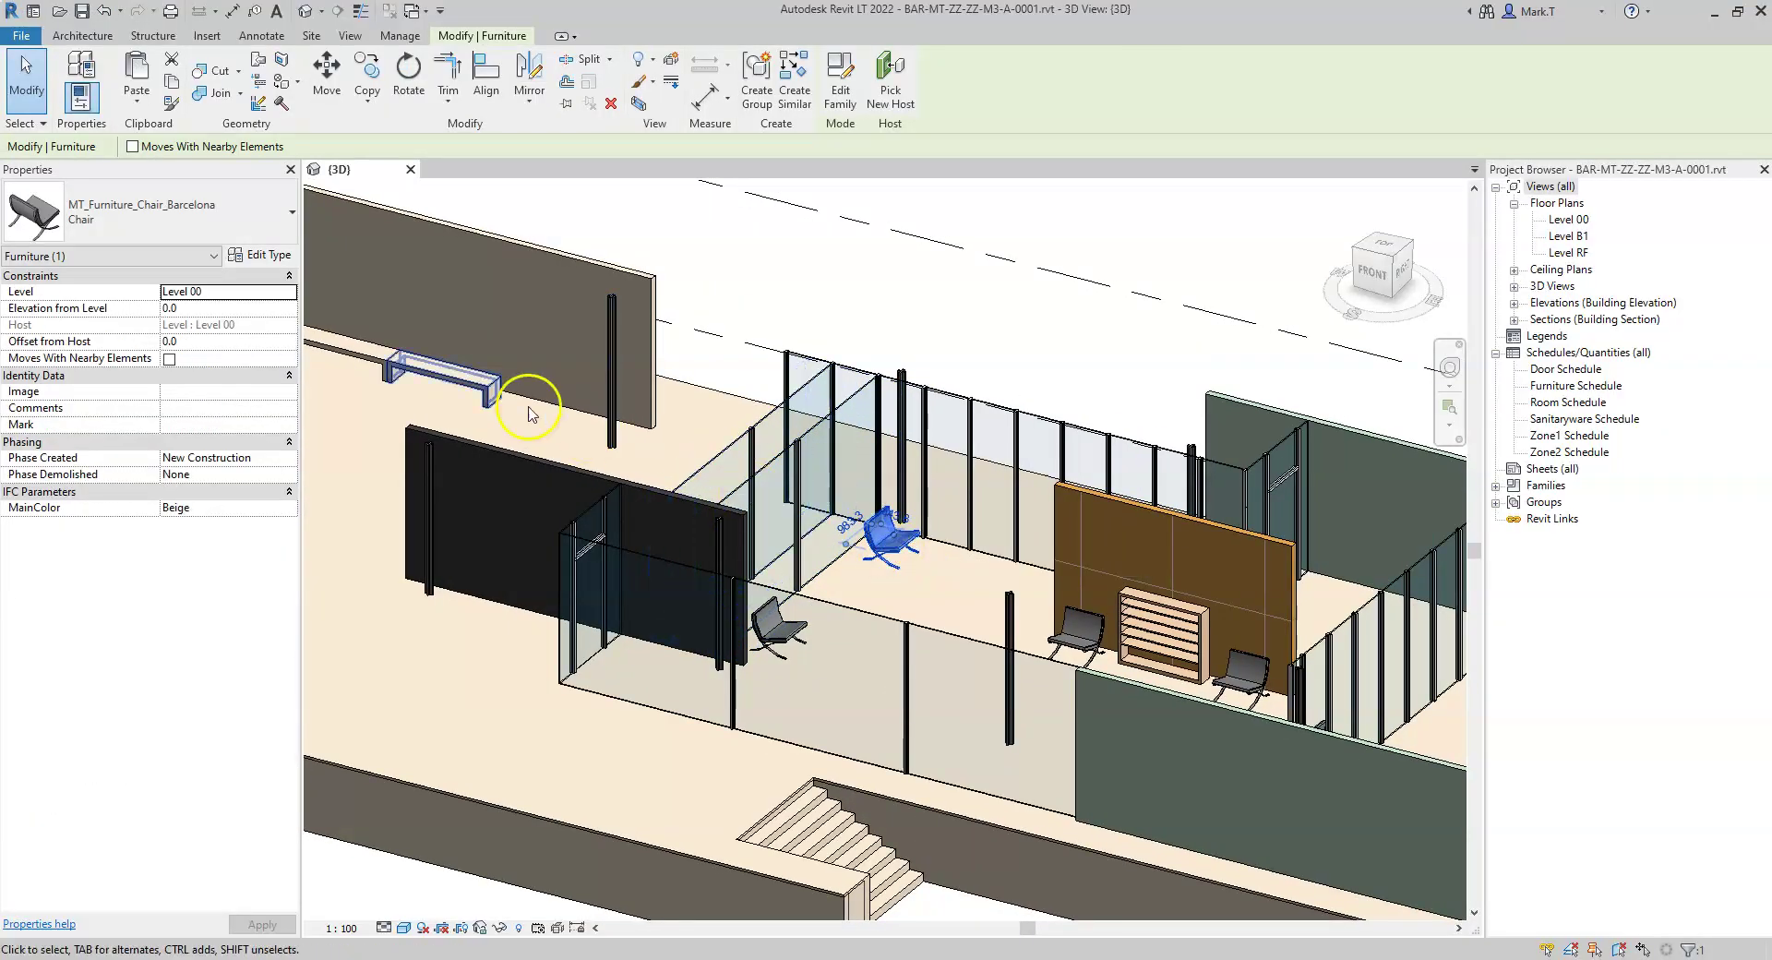
click(259, 256)
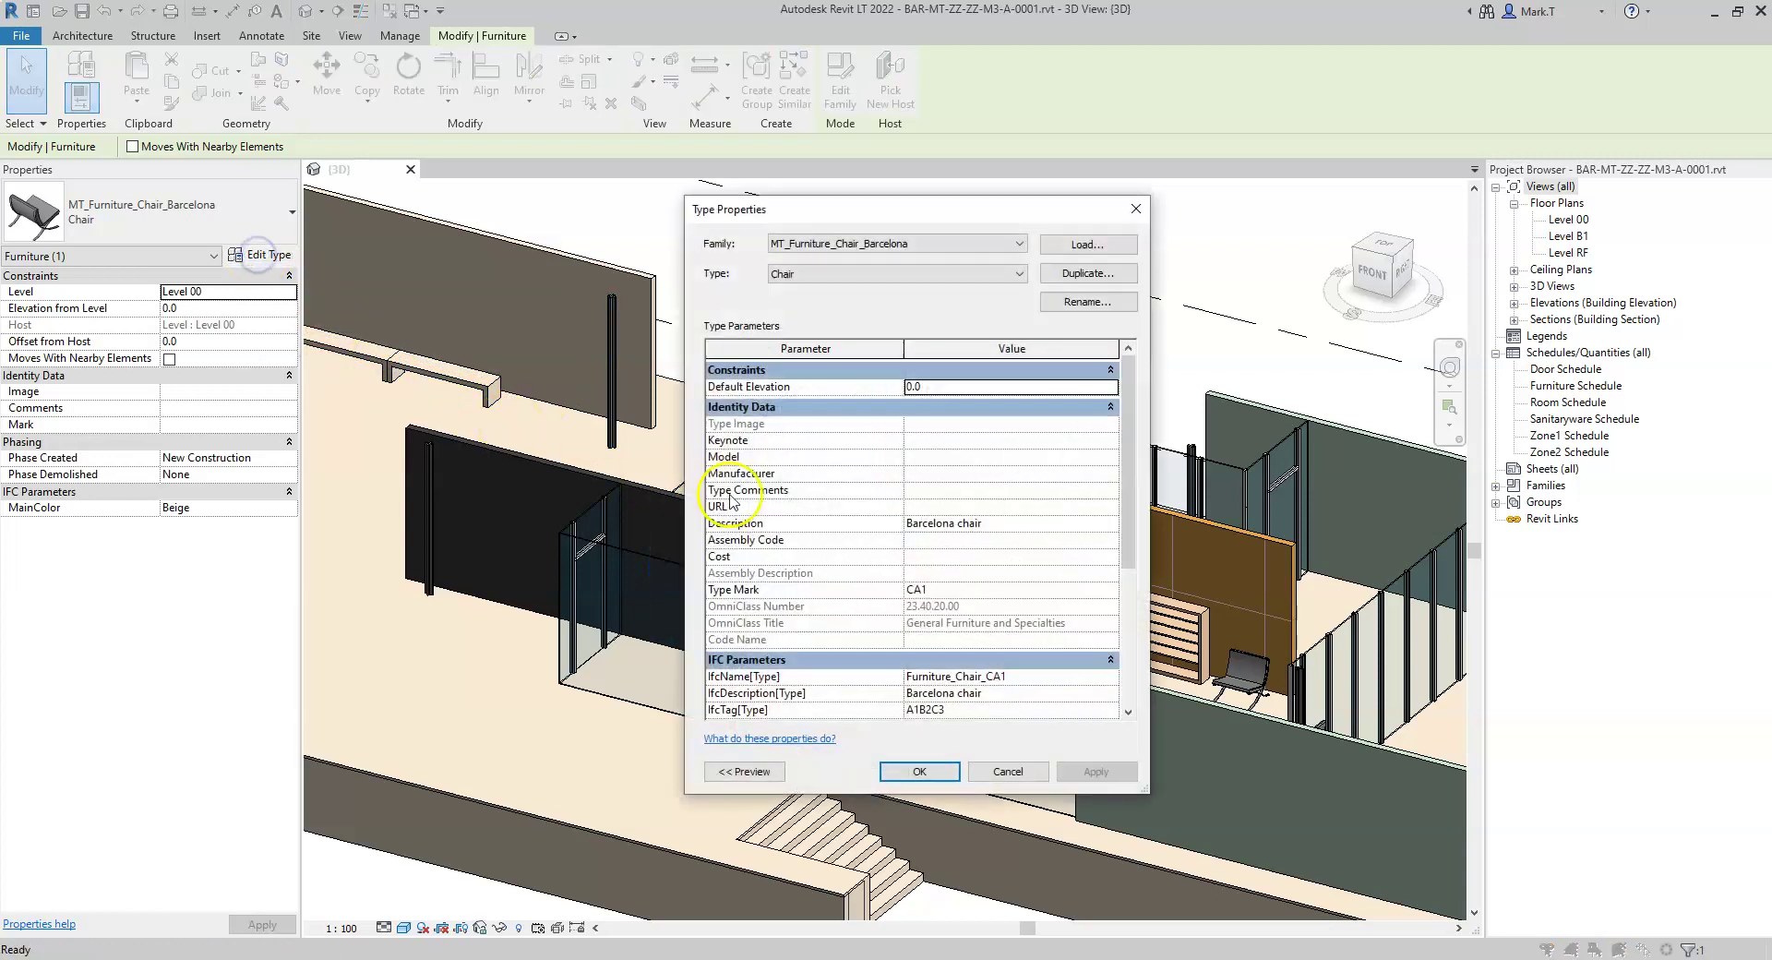
scroll(900, 504, down, 5)
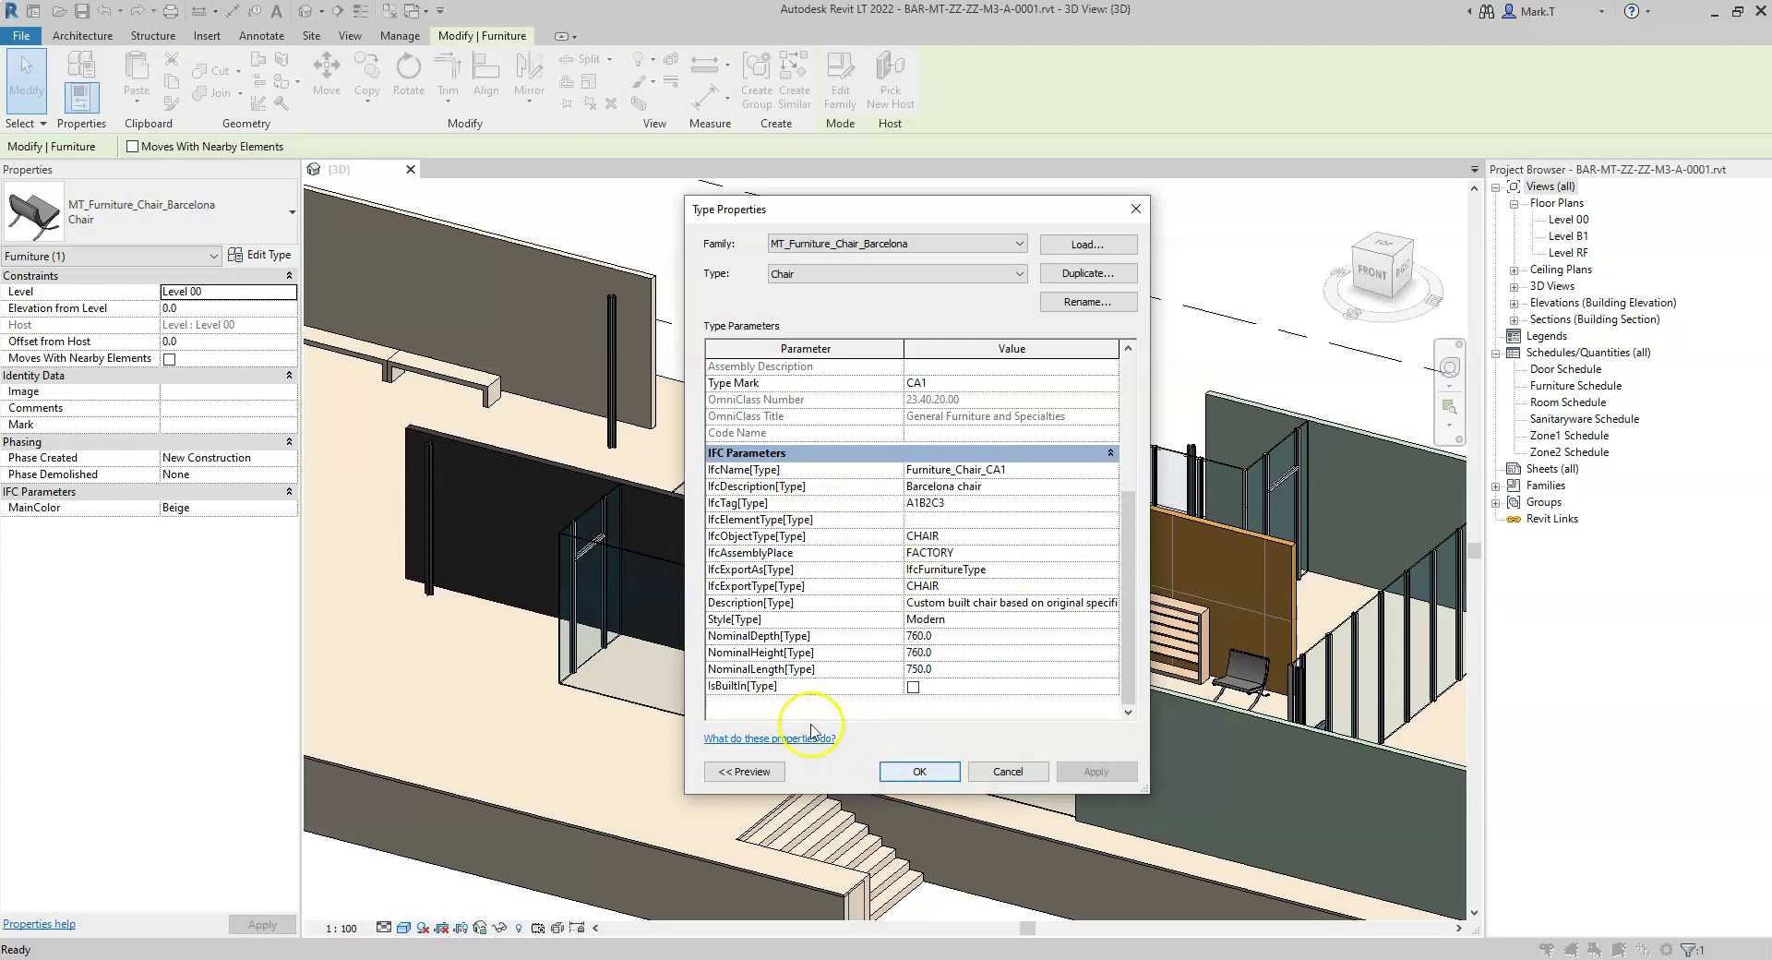
click(924, 772)
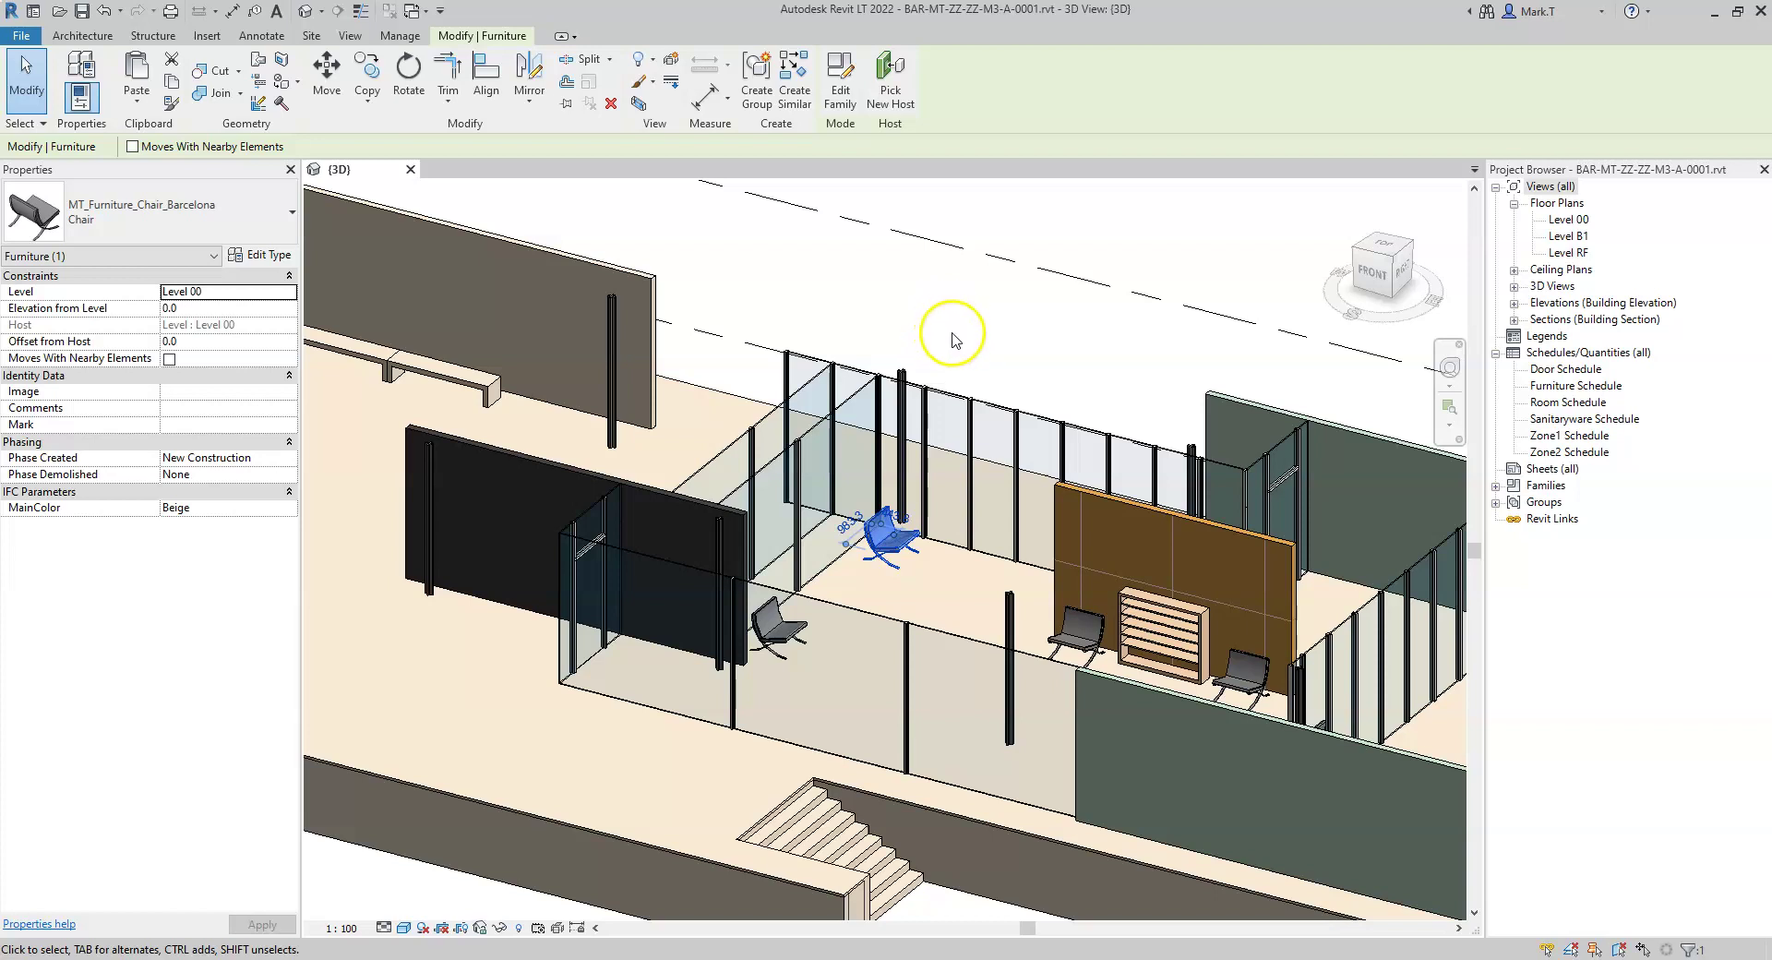
click(947, 340)
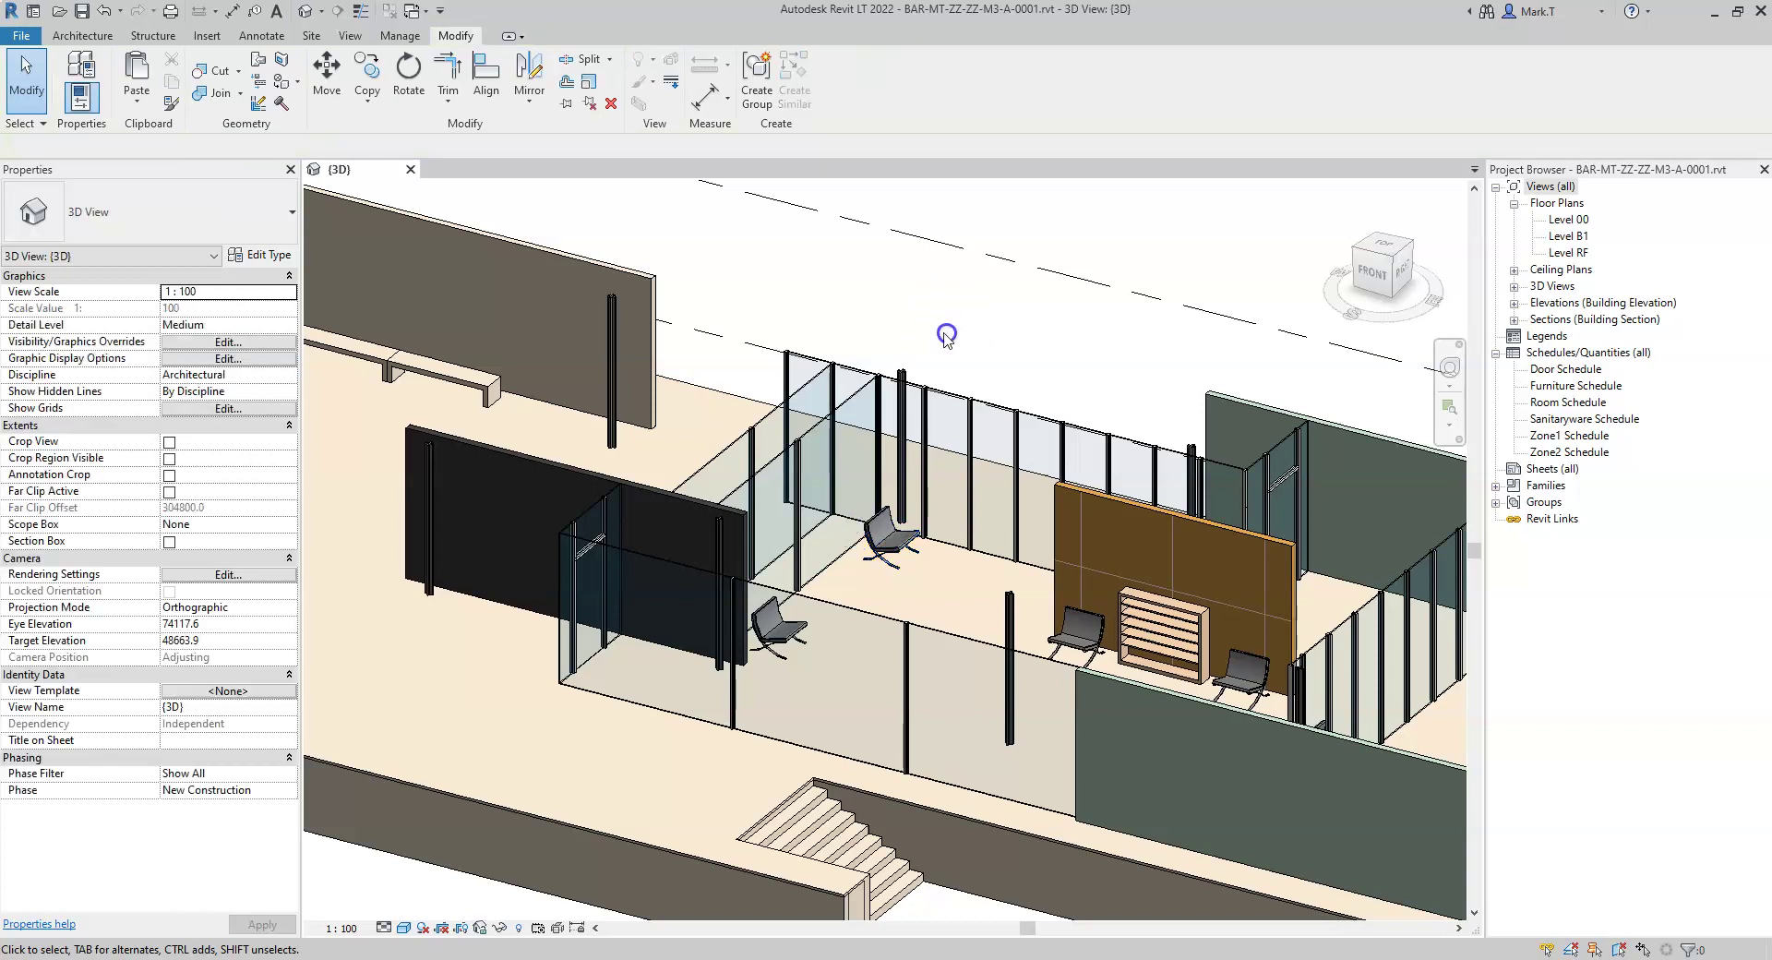
scroll(946, 324, down, 4)
scroll(1001, 388, down, 2)
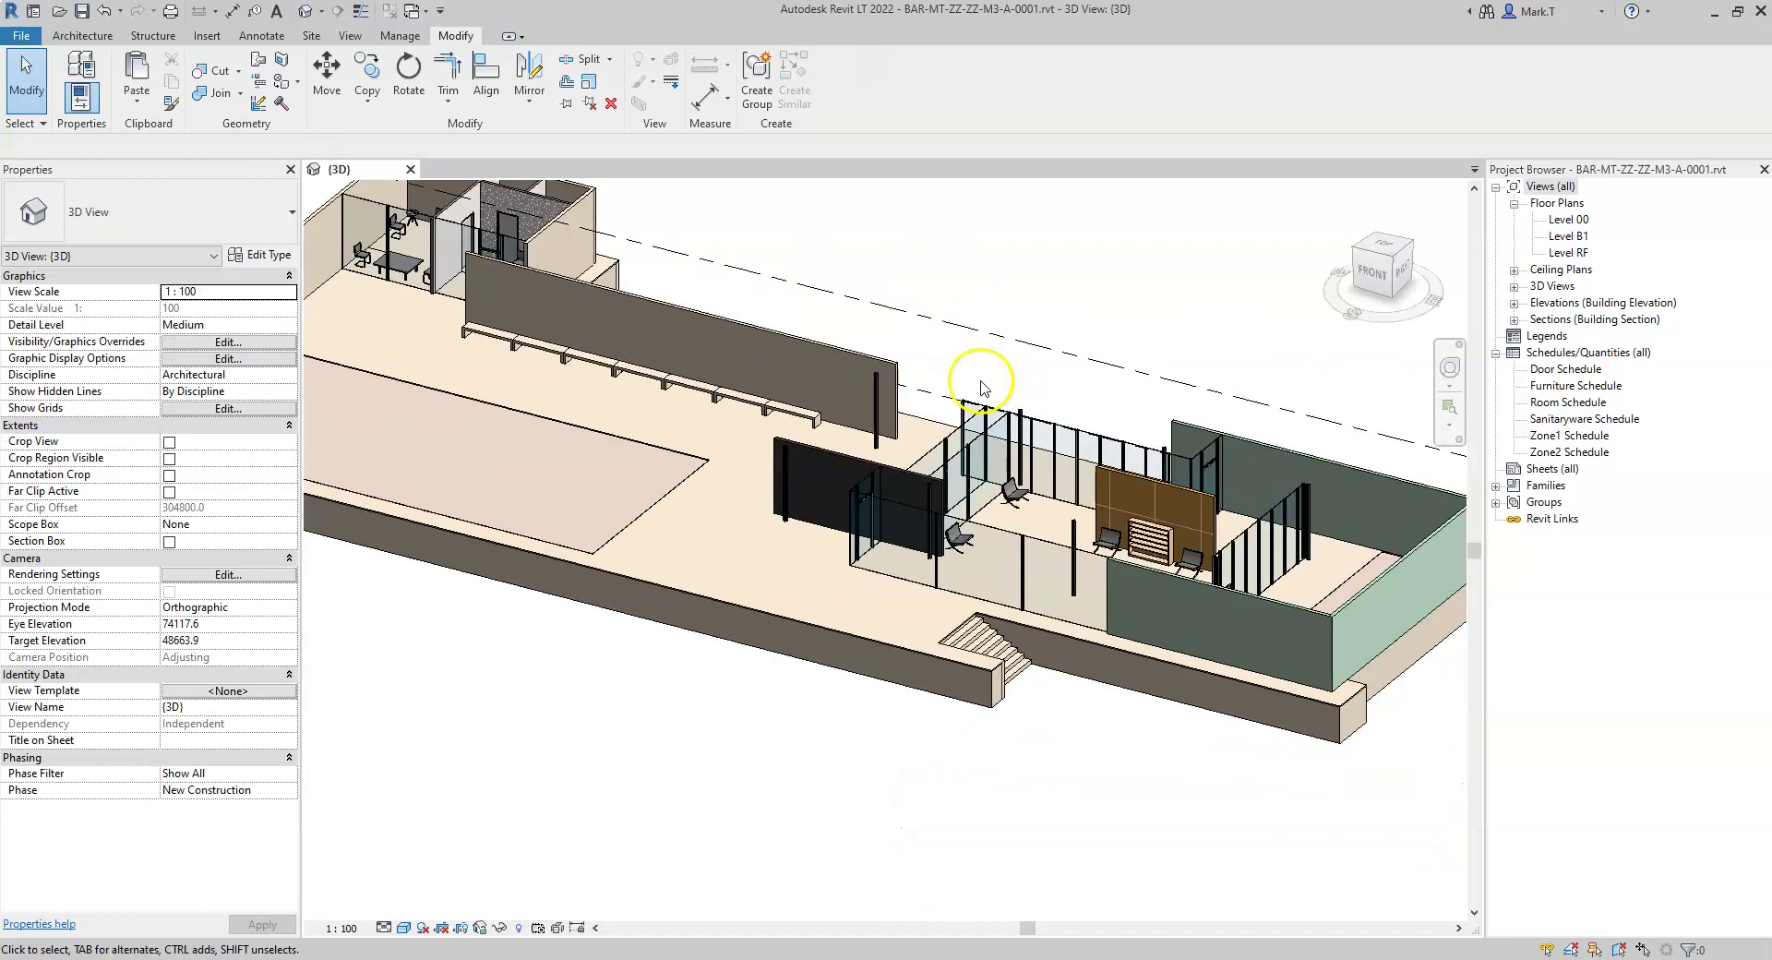